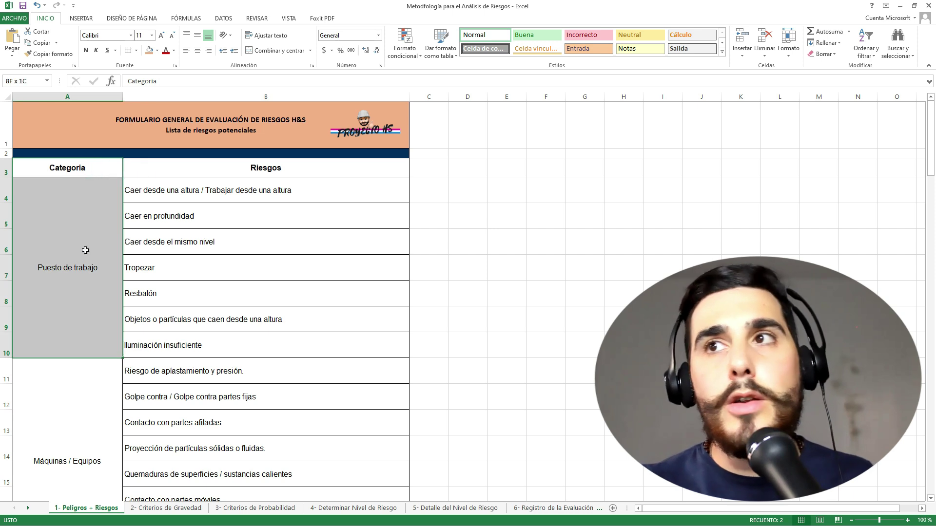
Review the Riesgos column in the hazards list, from the Puesto de trabajo risks down through Edificios.
left_click_drag(277, 168, 267, 372)
scroll(268, 361, "down", 8)
scroll(270, 357, "down", 5)
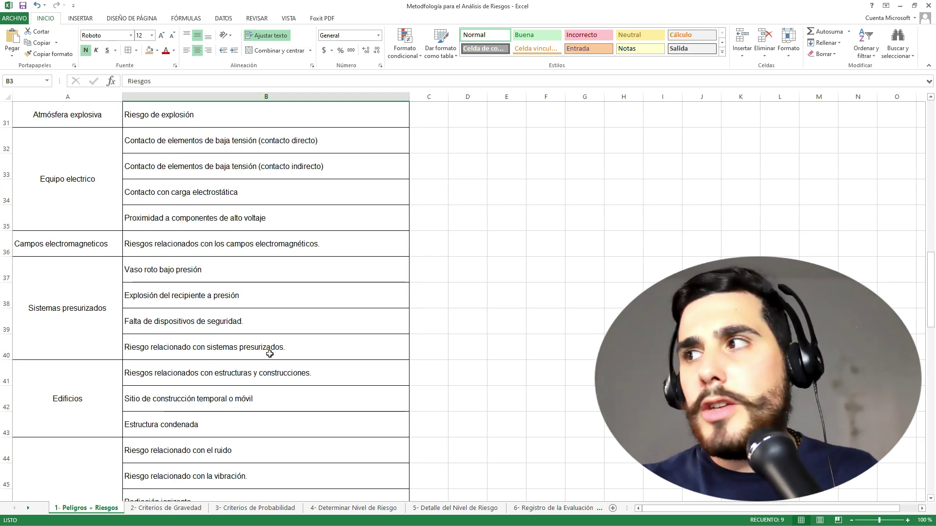
scroll(268, 351, "up", 11)
scroll(265, 349, "up", 4)
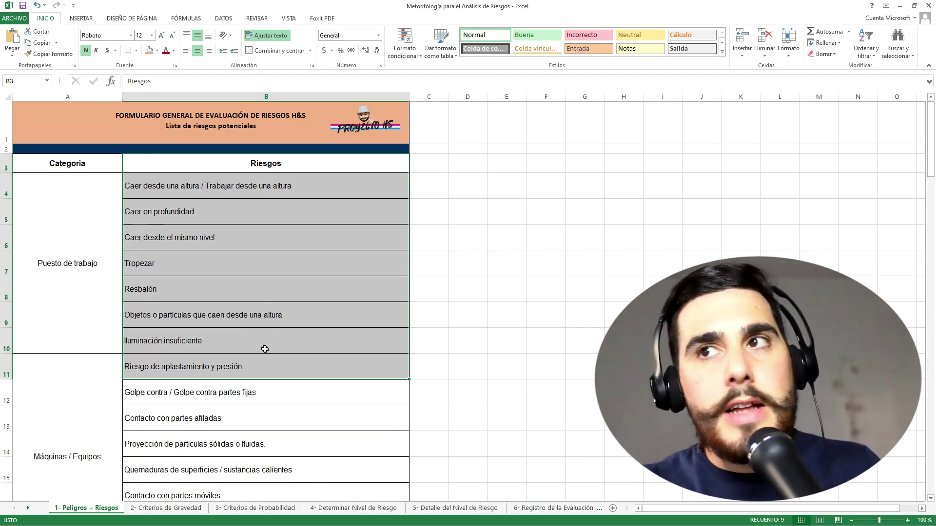
left_click(262, 293)
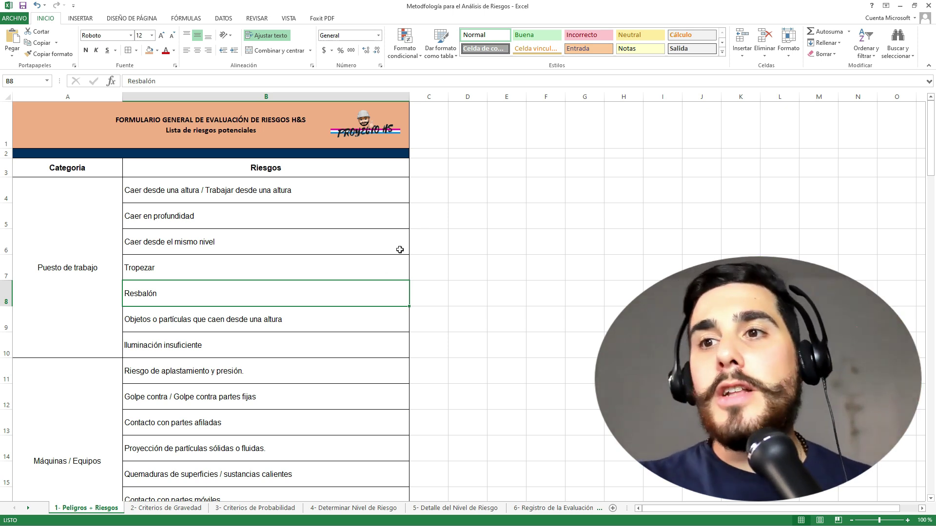
scroll(267, 340, "down", 7)
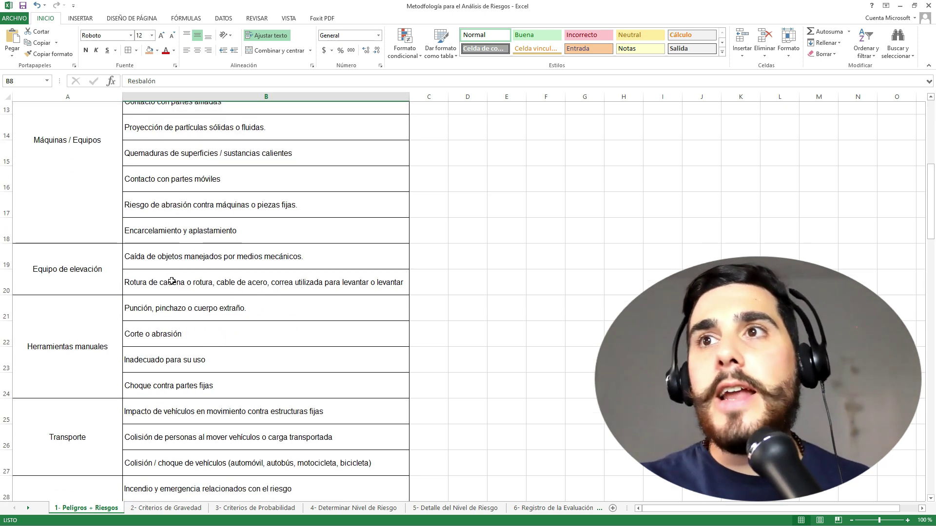
scroll(178, 281, "up", 7)
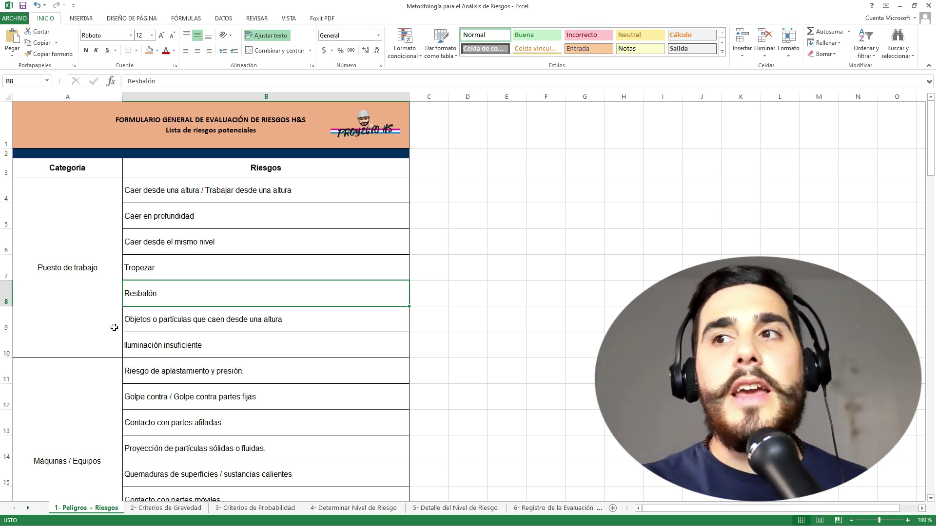
scroll(114, 327, "down", 6)
scroll(148, 318, "up", 3)
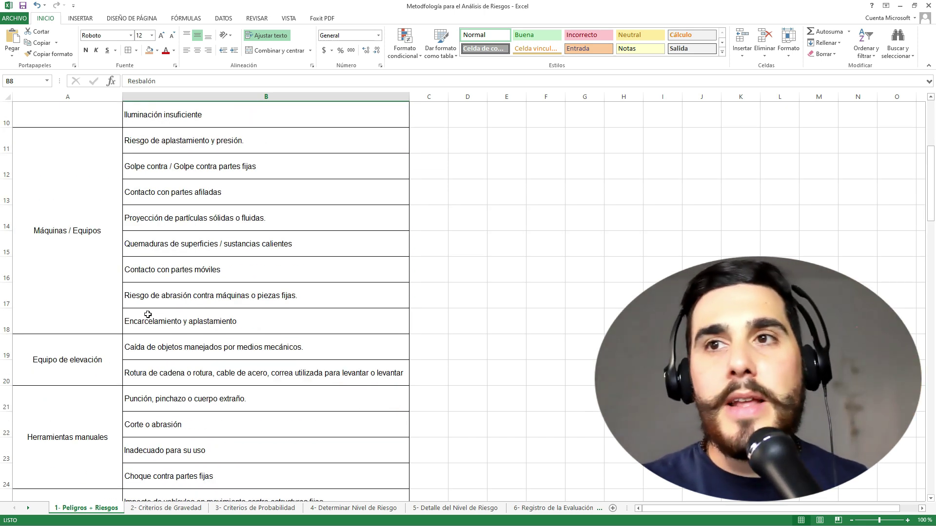
scroll(147, 317, "down", 3)
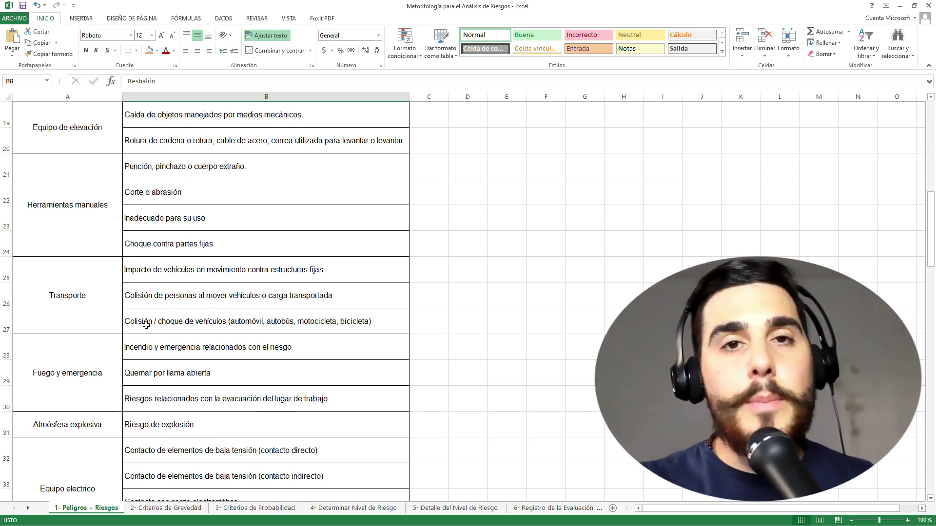
scroll(152, 323, "up", 6)
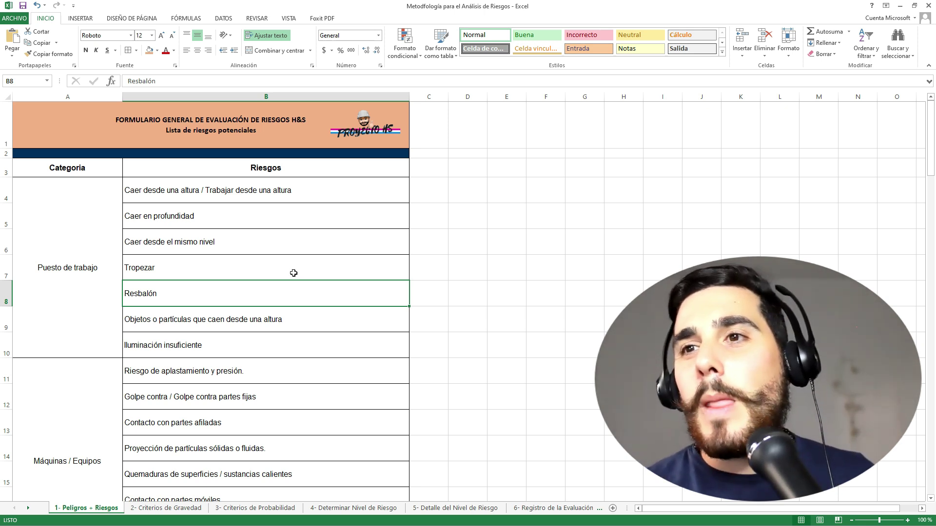
scroll(229, 299, "down", 4)
scroll(229, 299, "up", 4)
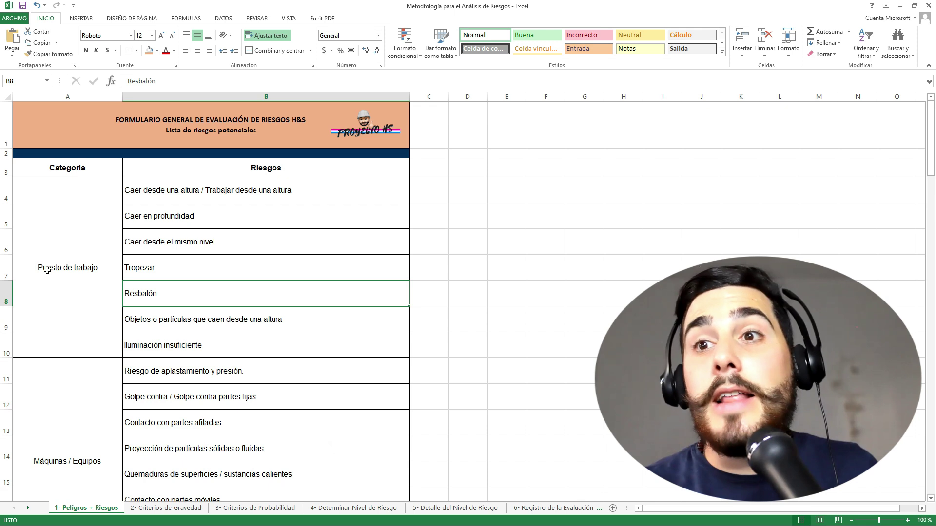
Examine the hazard categories one by one, including Máquinas / Equipos, Transporte, Fuego y emergencia and Equipo electrico, with their associated risks.
scroll(182, 294, "down", 3)
left_click(66, 243)
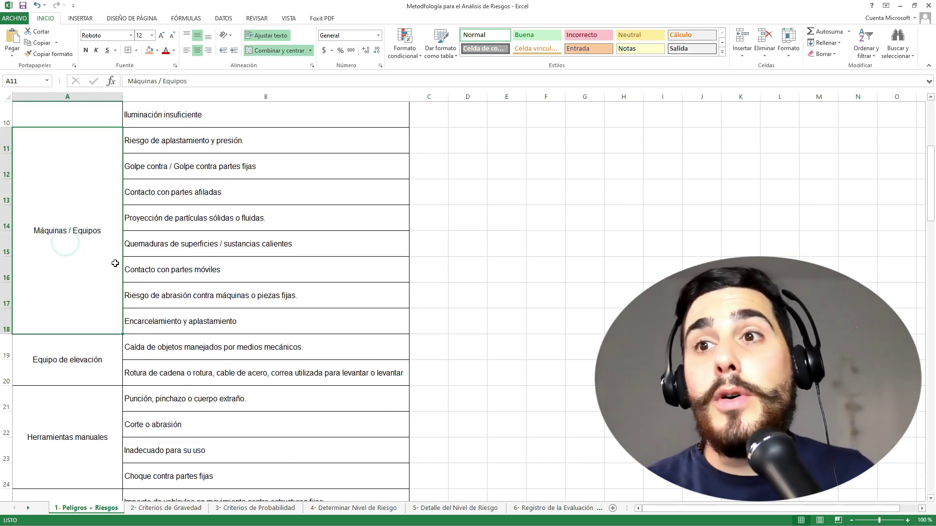
scroll(128, 279, "down", 2)
left_click(69, 385)
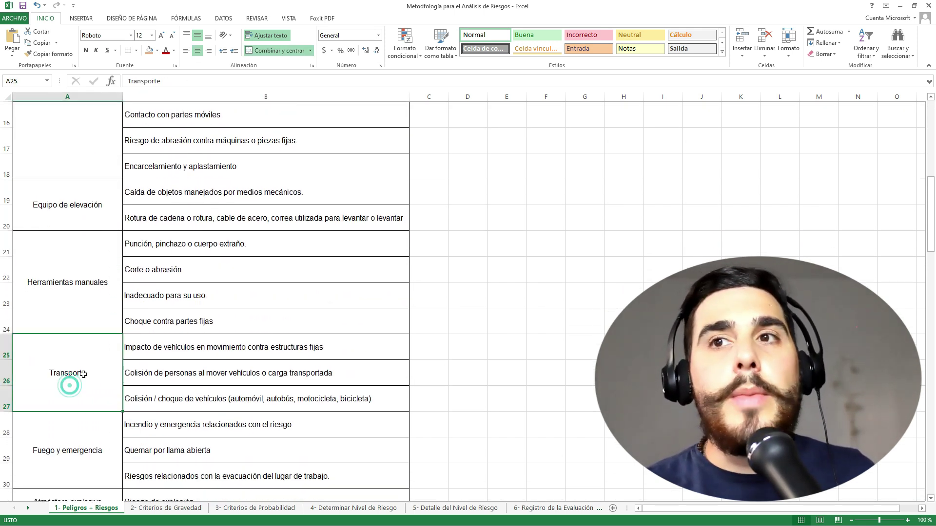
scroll(40, 328, "down", 2)
left_click(62, 303)
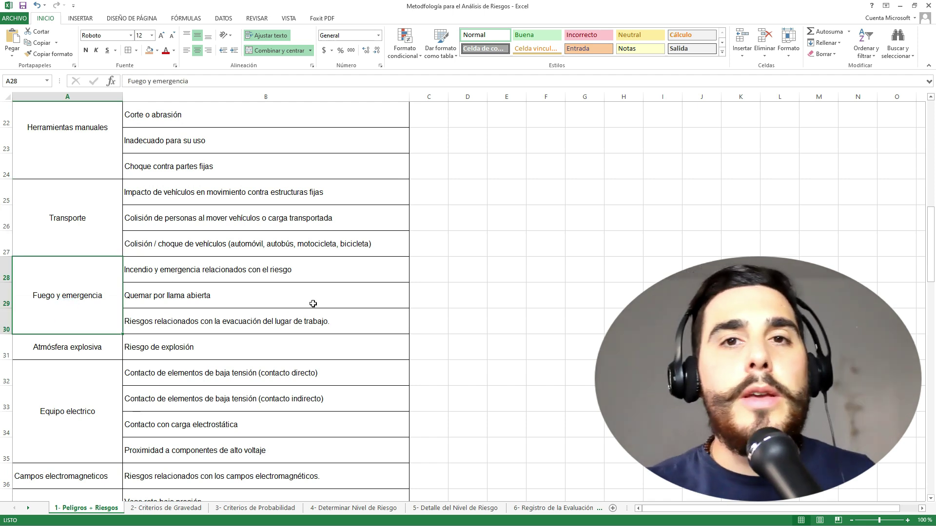
scroll(269, 285, "down", 3)
scroll(268, 286, "up", 1)
left_click(70, 280)
left_click_drag(173, 255, 261, 276)
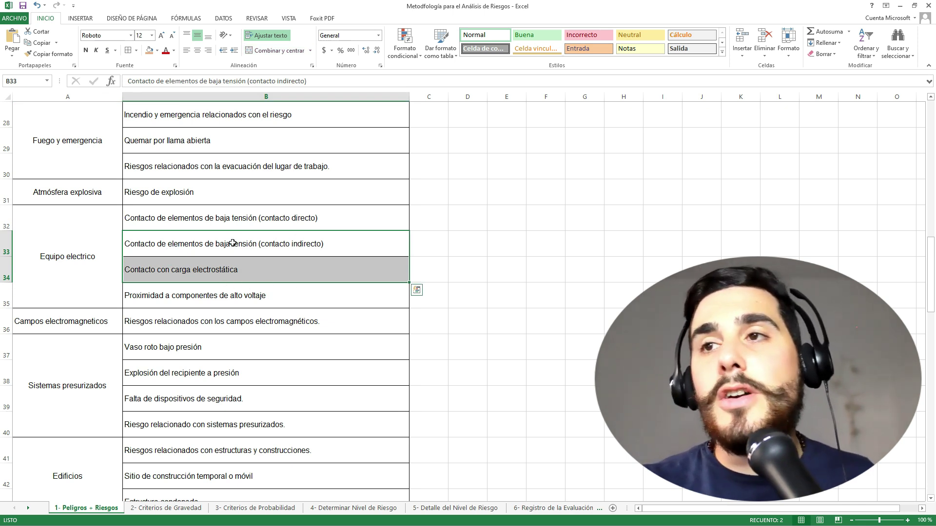
scroll(324, 244, "down", 2)
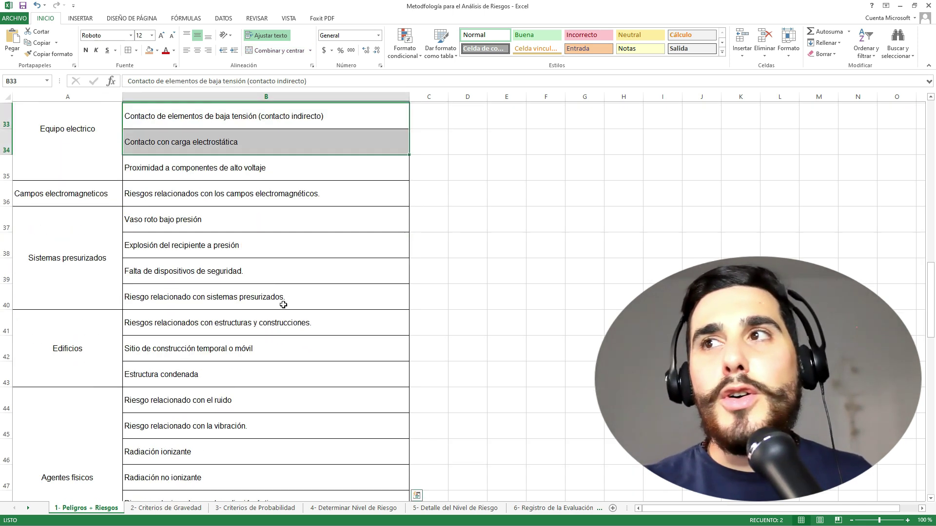
scroll(266, 299, "up", 9)
scroll(267, 299, "up", 2)
scroll(217, 274, "down", 2)
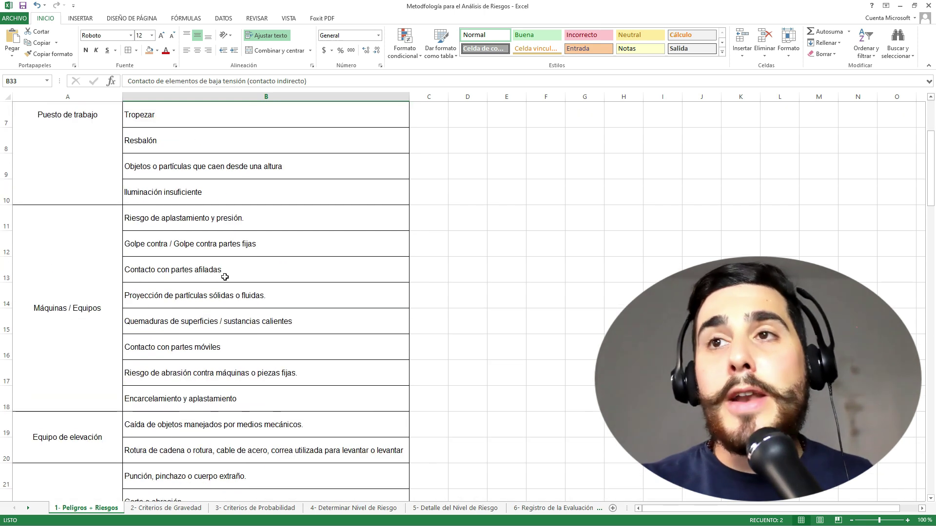
scroll(238, 275, "up", 2)
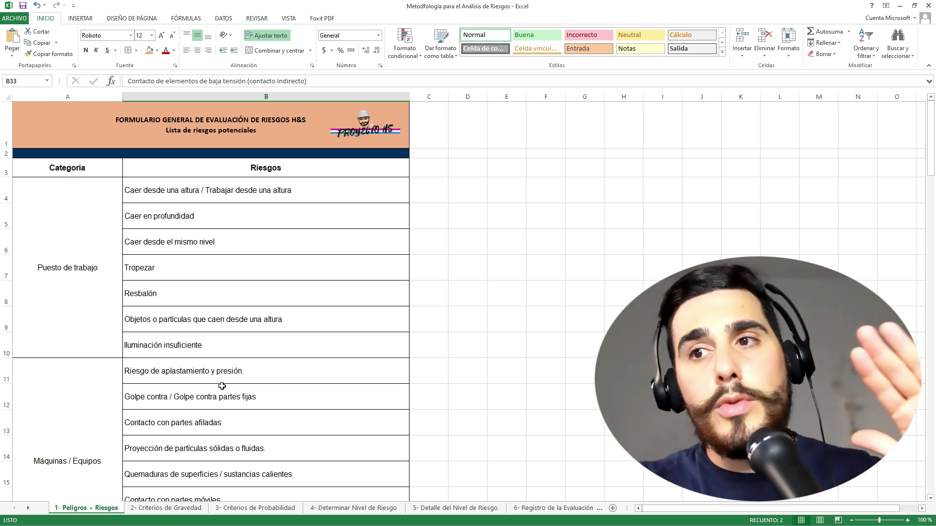
Examine the severity levels on the 2- Criterios de Gravedad sheet, focusing on Daño Leve (1) and its description.
left_click(150, 509)
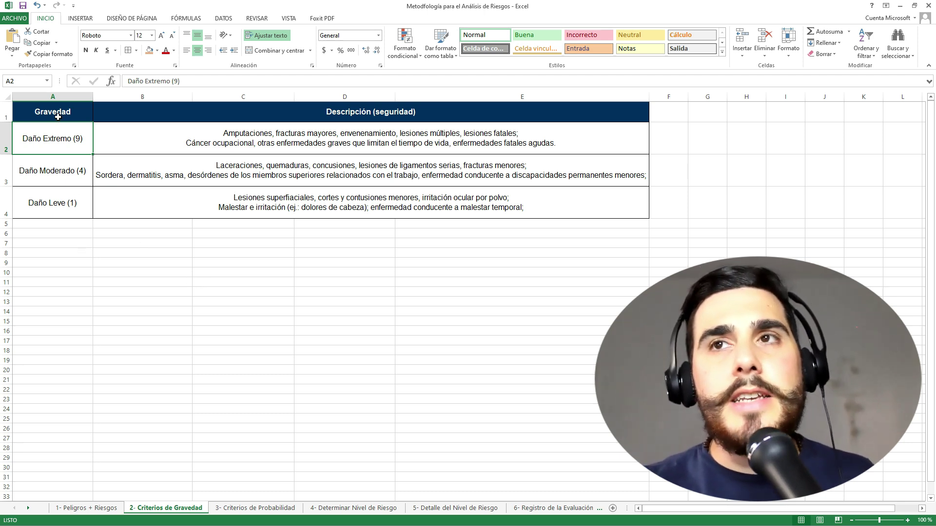
left_click_drag(69, 214, 69, 141)
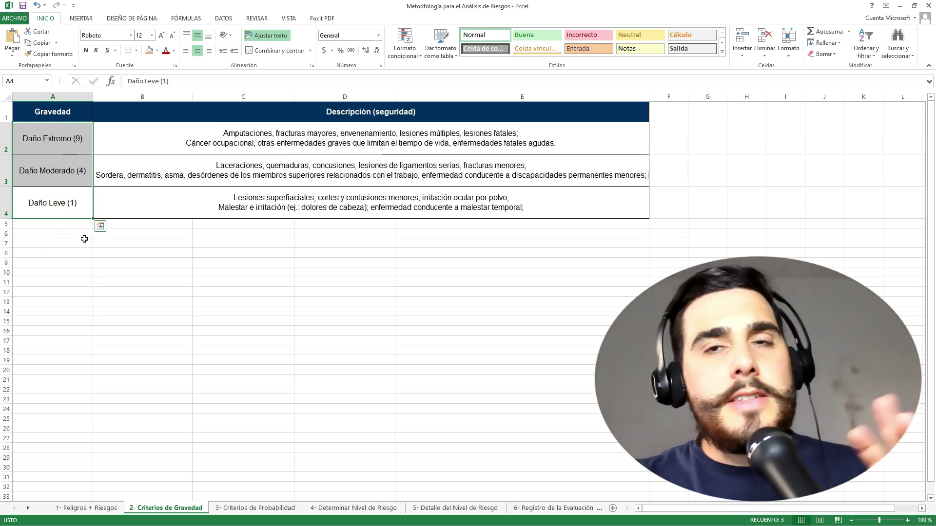
left_click(68, 212)
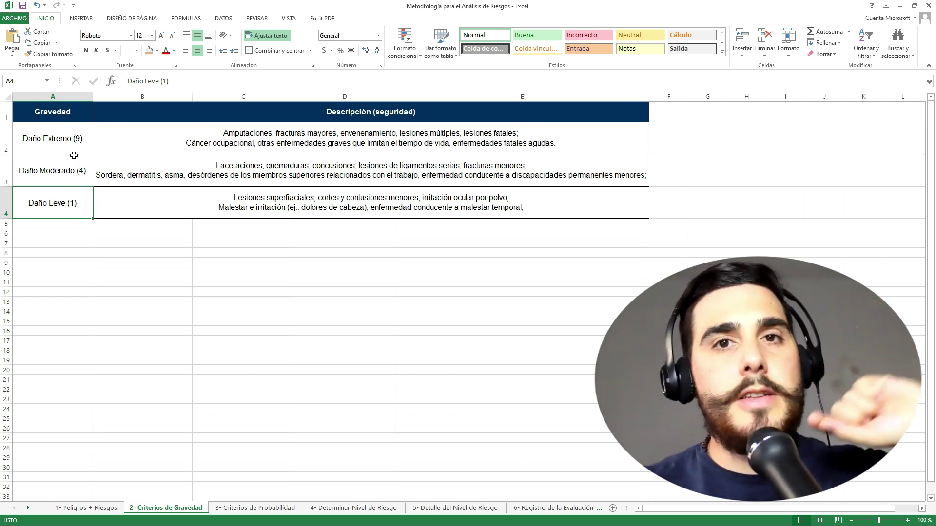
left_click(59, 245)
left_click(56, 214)
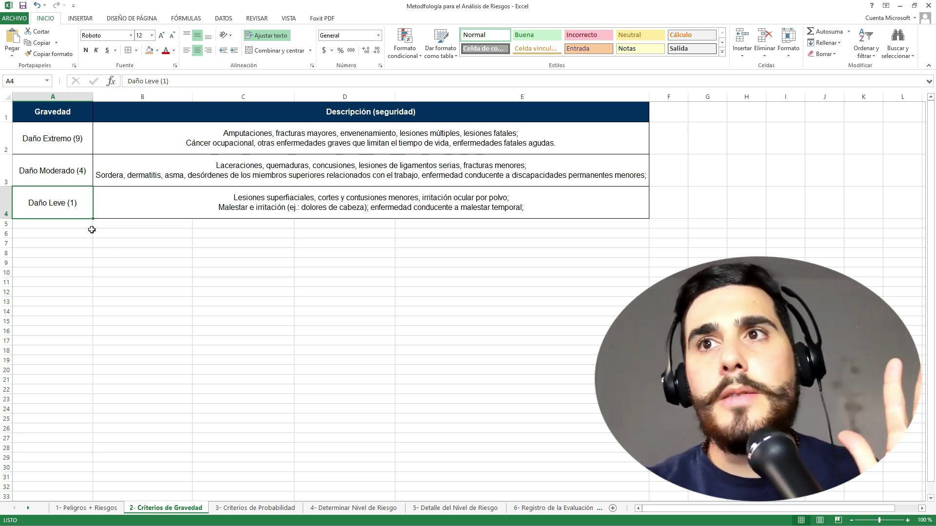
left_click(68, 212)
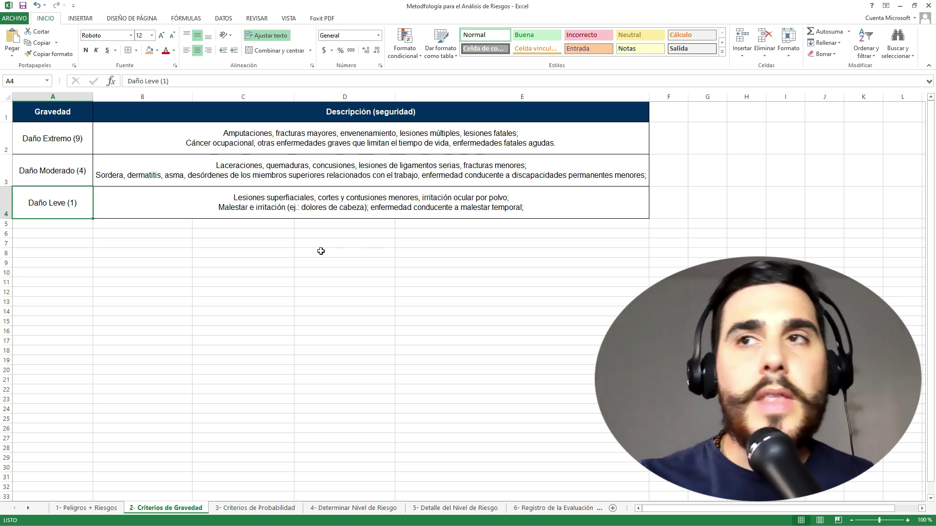
left_click(170, 204)
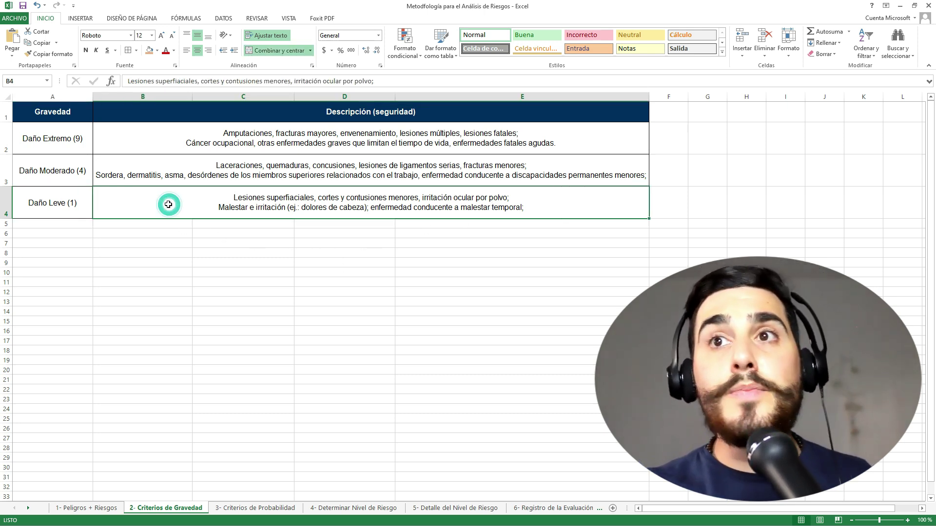
Correct the third injury listed in the Daño Moderado (4) description to "contusiones".
left_click(81, 180)
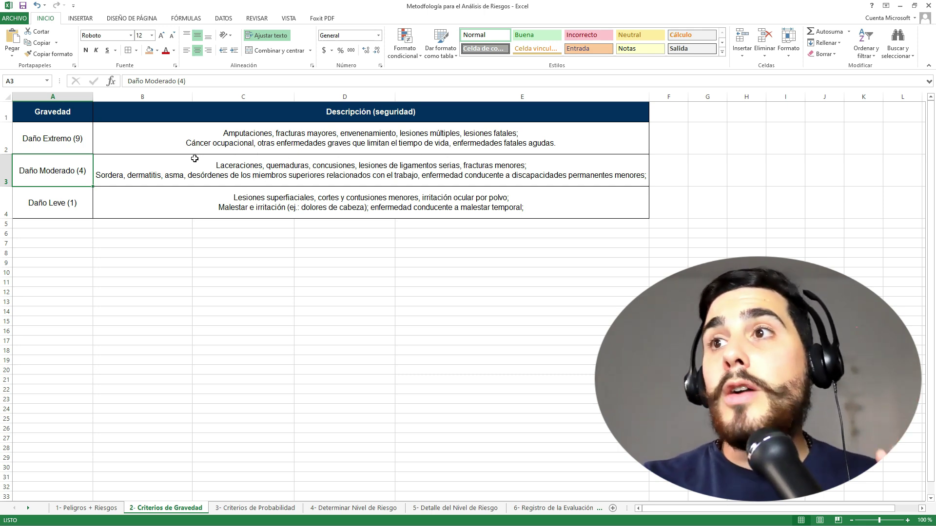
double_click(325, 165)
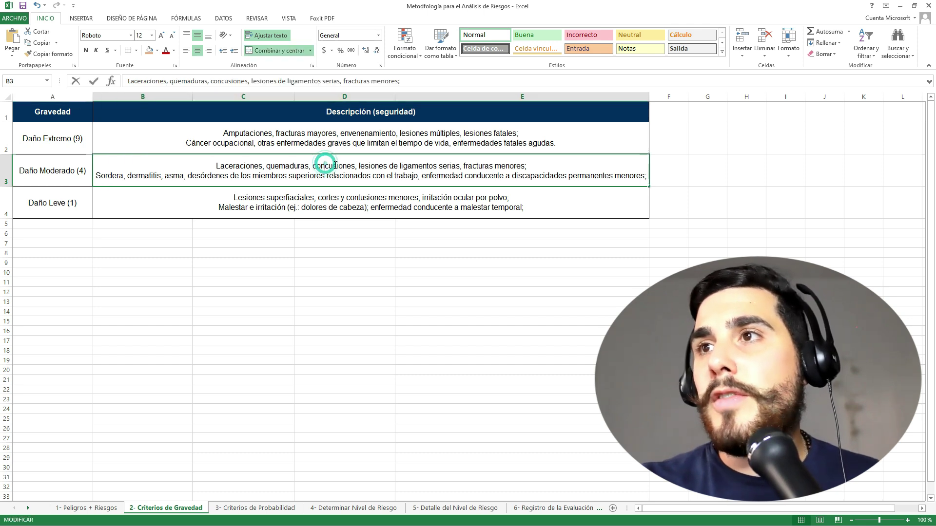
key("BackSpace")
type("T")
key("BackSpace")
type("t")
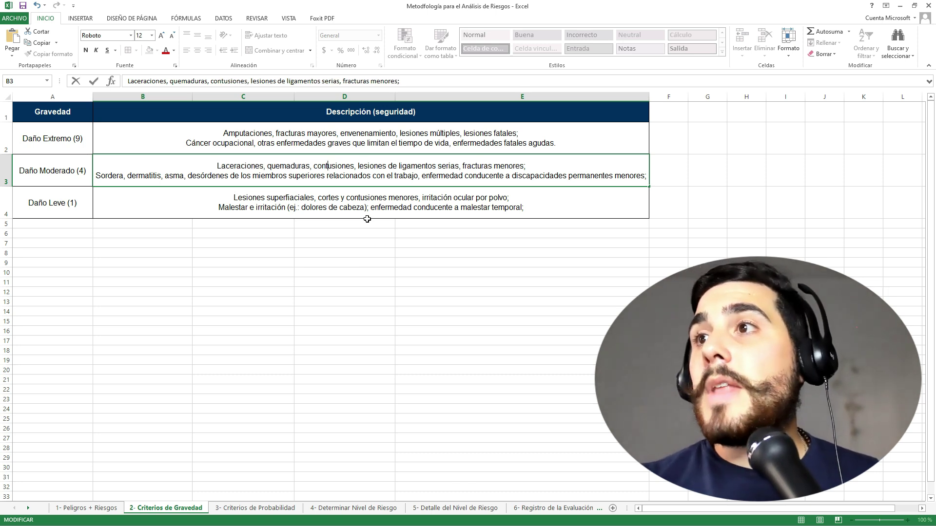
left_click(369, 247)
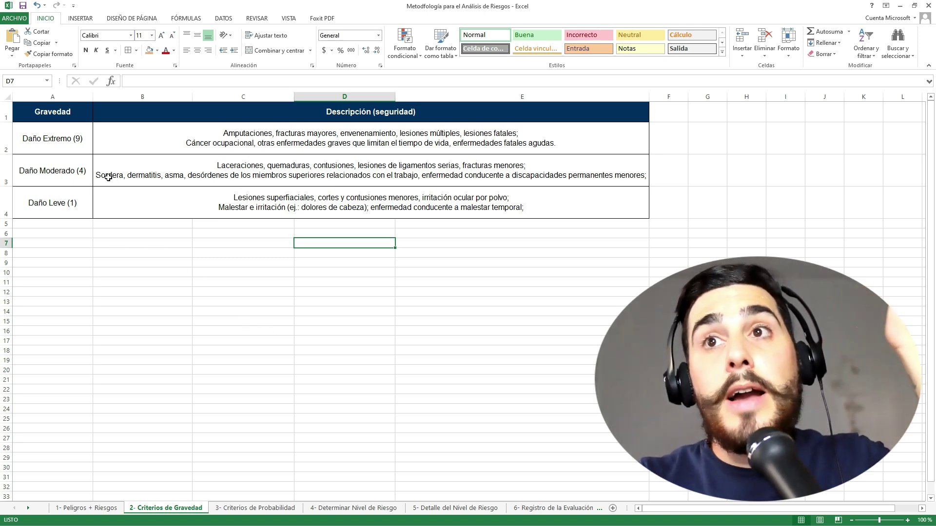
Review the Daño Extremo (9) level, and the four probability levels on the 3- Criterios de Probabilidad sheet.
left_click(58, 146)
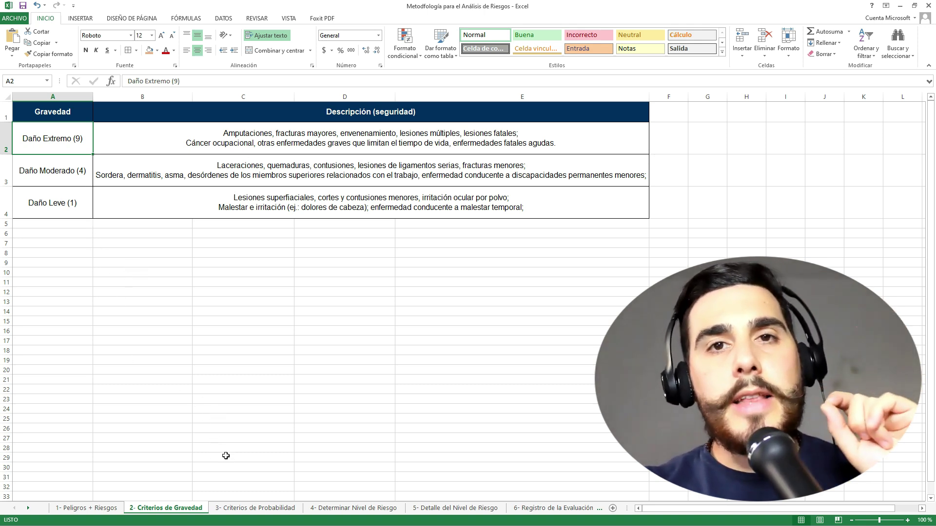
left_click(266, 508)
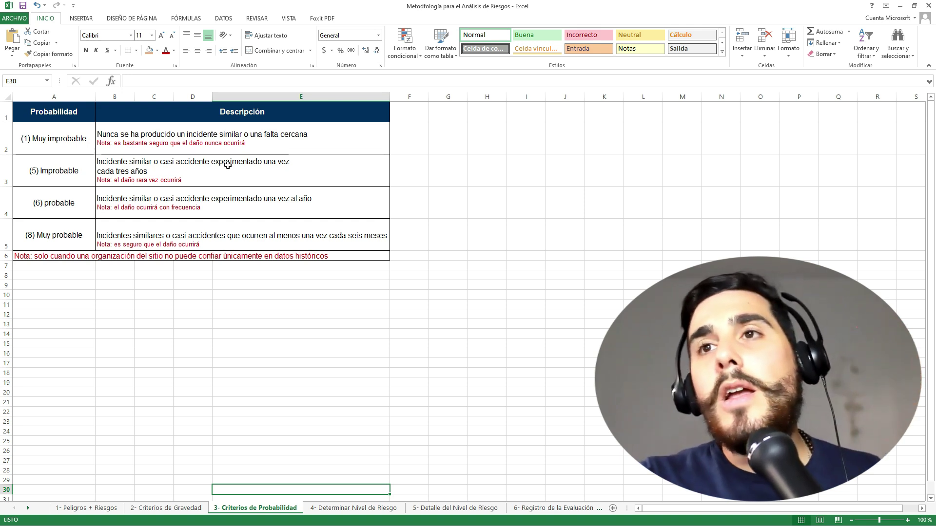
left_click(65, 208)
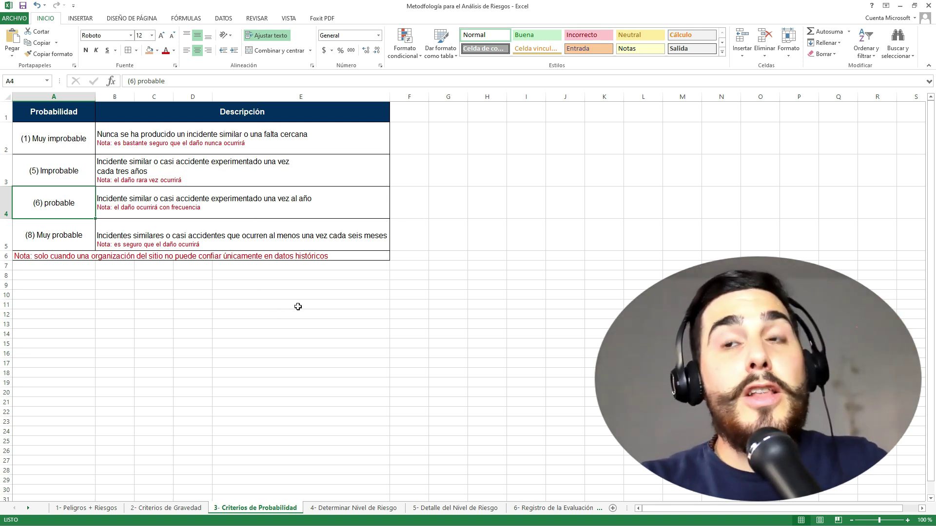
left_click(48, 244)
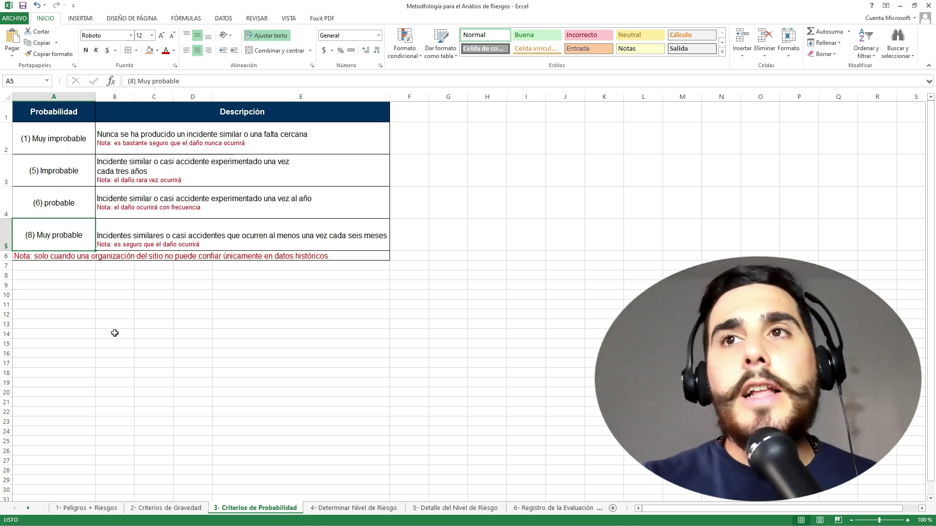
left_click(38, 178)
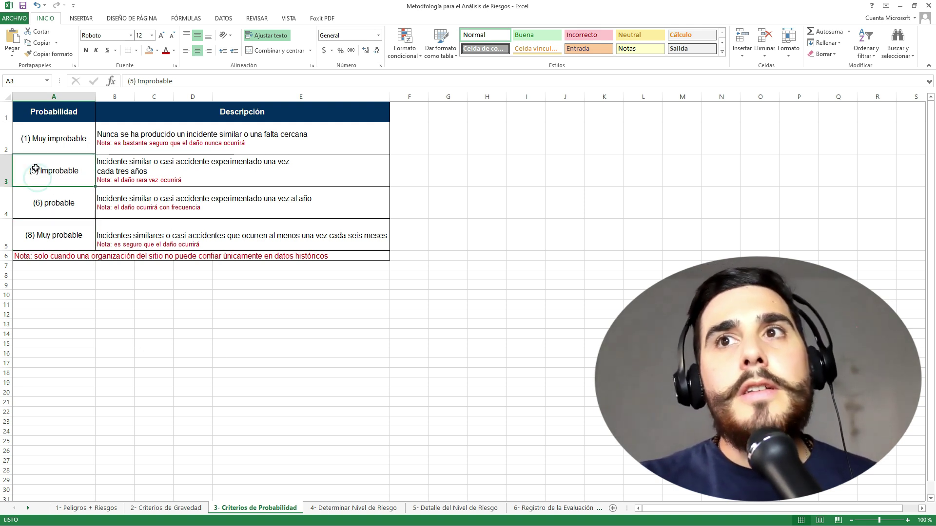
left_click(57, 145)
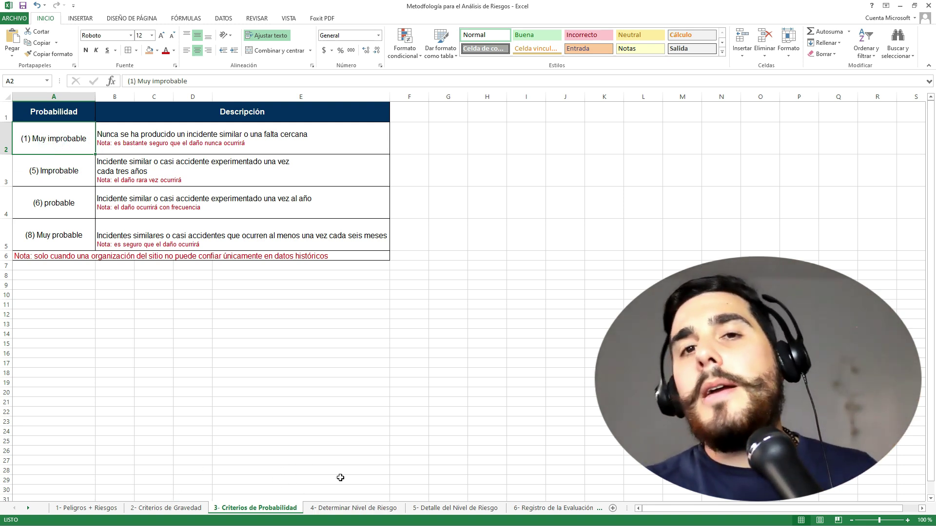
Examine the PROBABILIDAD and GRAVEDAD scales of the risk matrix on the 4- Determinar Nivel de Riesgo sheet.
left_click(352, 509)
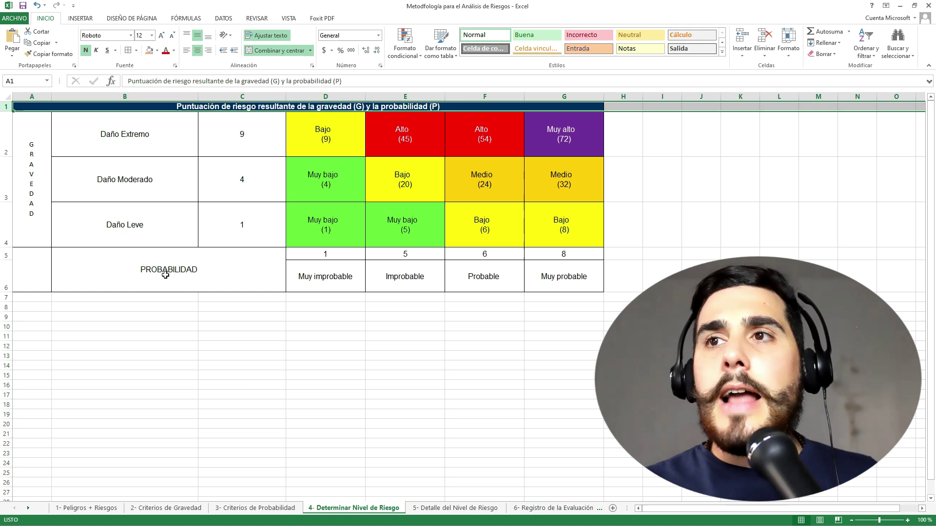
left_click_drag(123, 257, 566, 281)
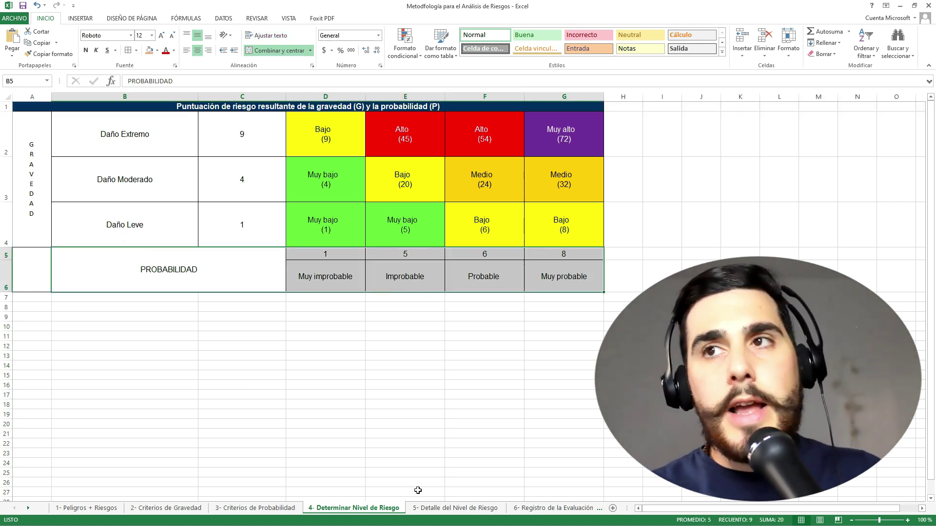
left_click_drag(23, 122, 220, 223)
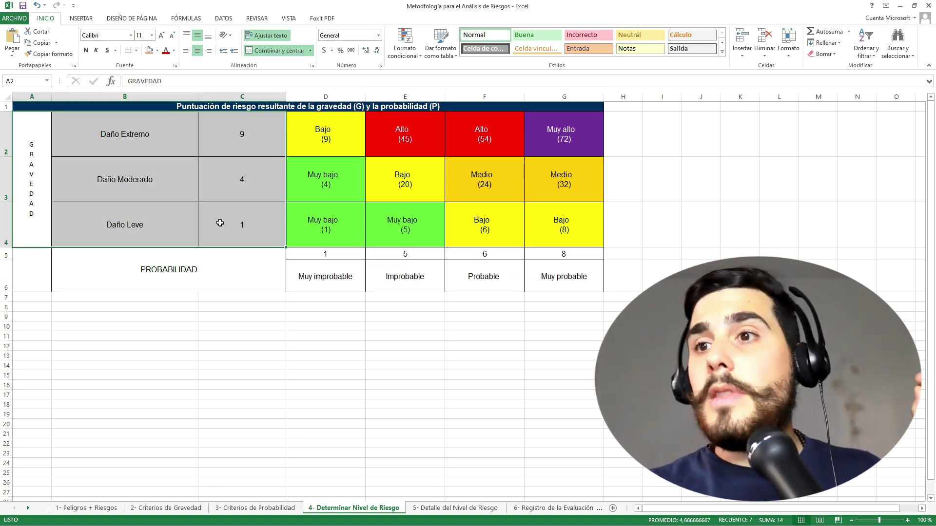
Review the severity levels on the 2- Criterios de Gravedad sheet and the (5) Improbable level on the 3- Criterios de Probabilidad sheet.
left_click(164, 509)
left_click(62, 170)
left_click(65, 204)
left_click(73, 171)
left_click(73, 128)
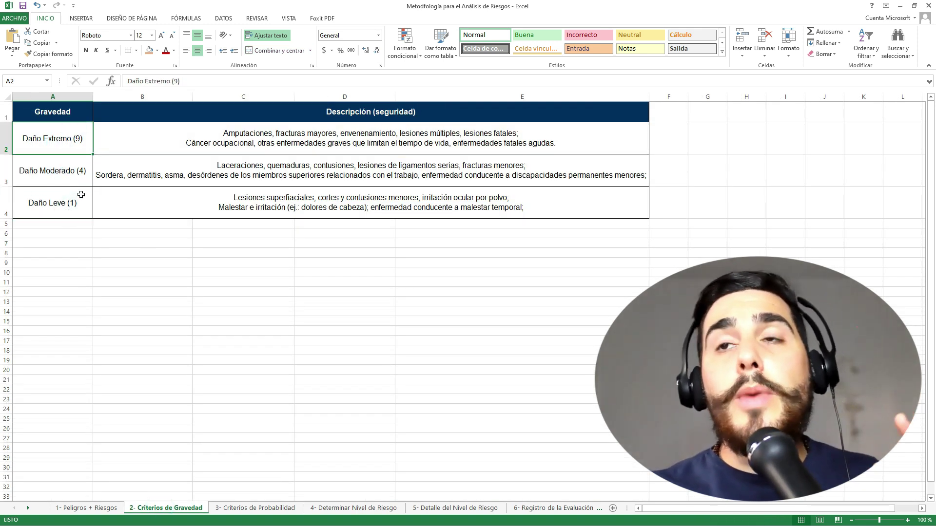
left_click(70, 178)
left_click(57, 211)
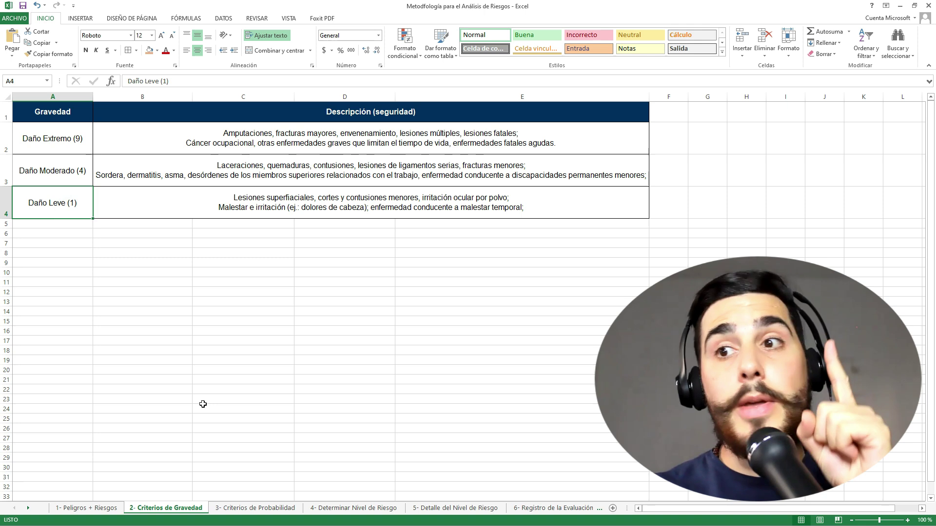
left_click(239, 509)
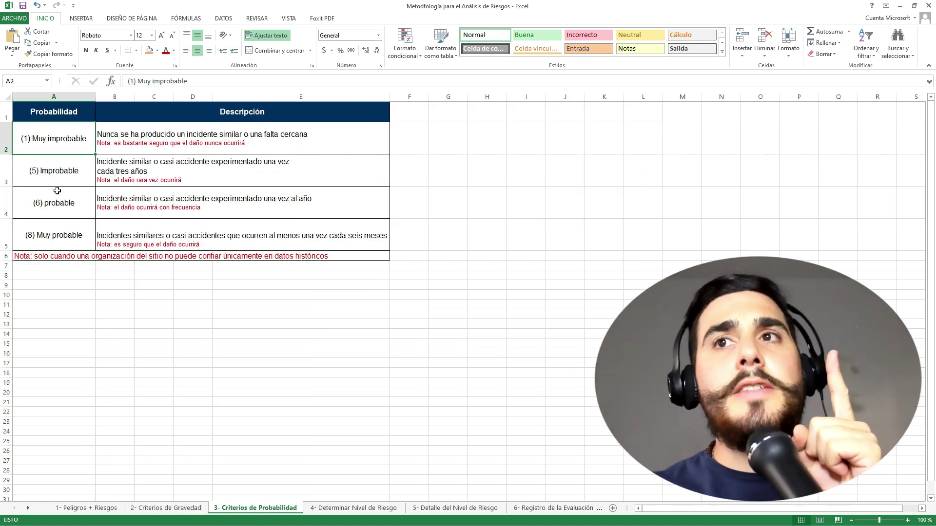
left_click(38, 176)
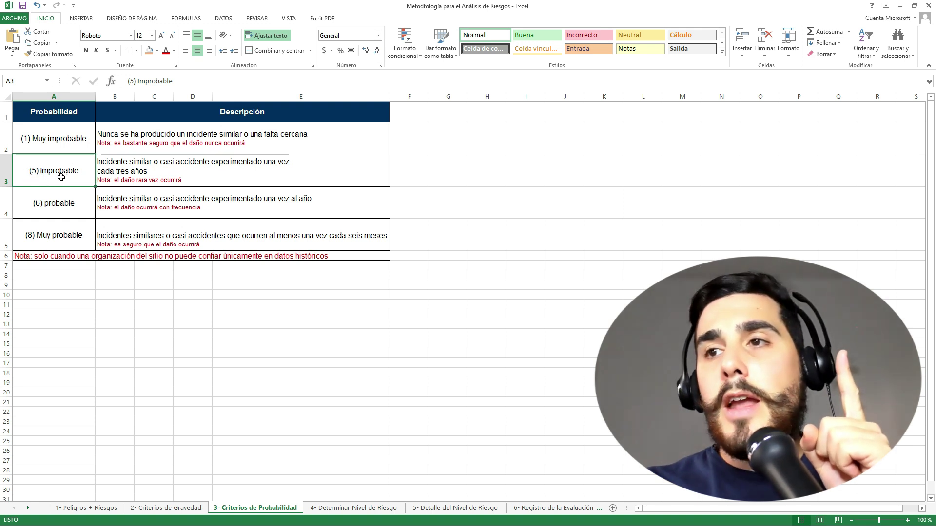
On the 4- Determinar Nivel de Riesgo sheet, look up the risk score where Daño Leve (1) meets Improbable (5).
left_click(355, 509)
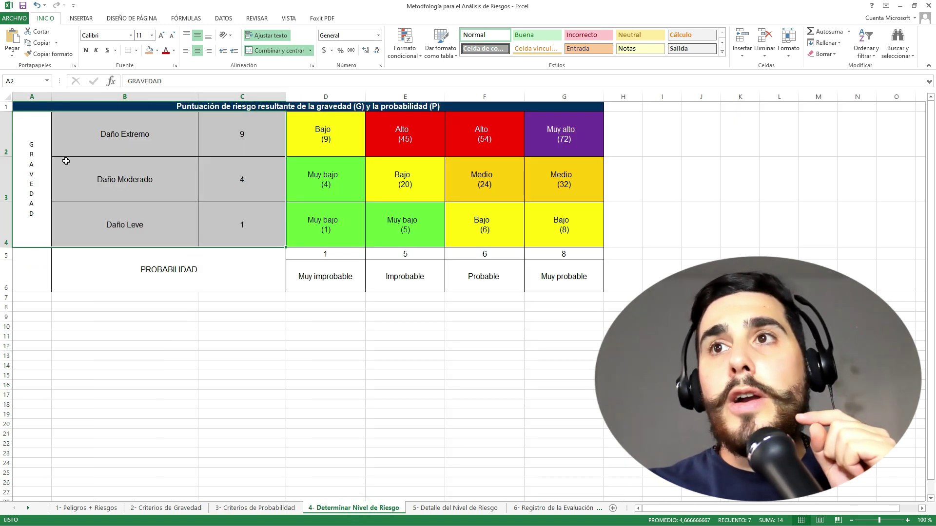
left_click(29, 174)
left_click_drag(73, 232, 242, 224)
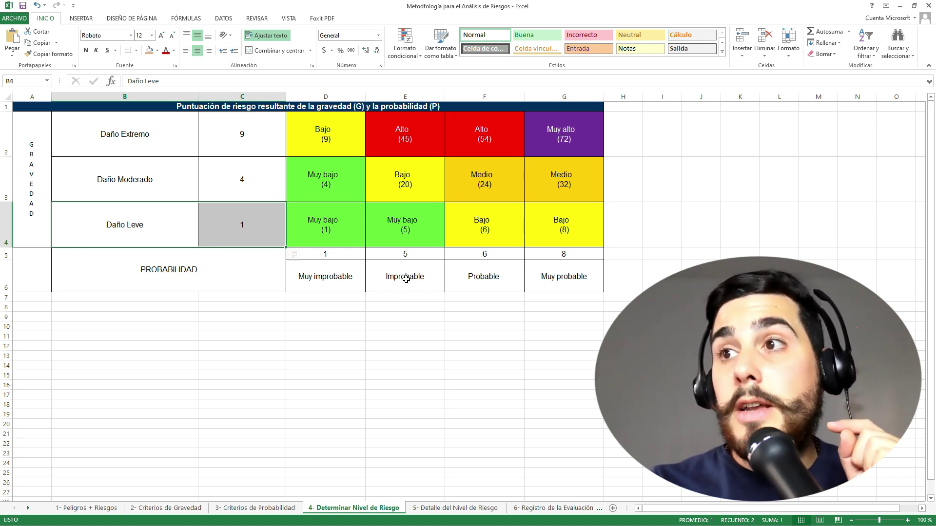
left_click(412, 254)
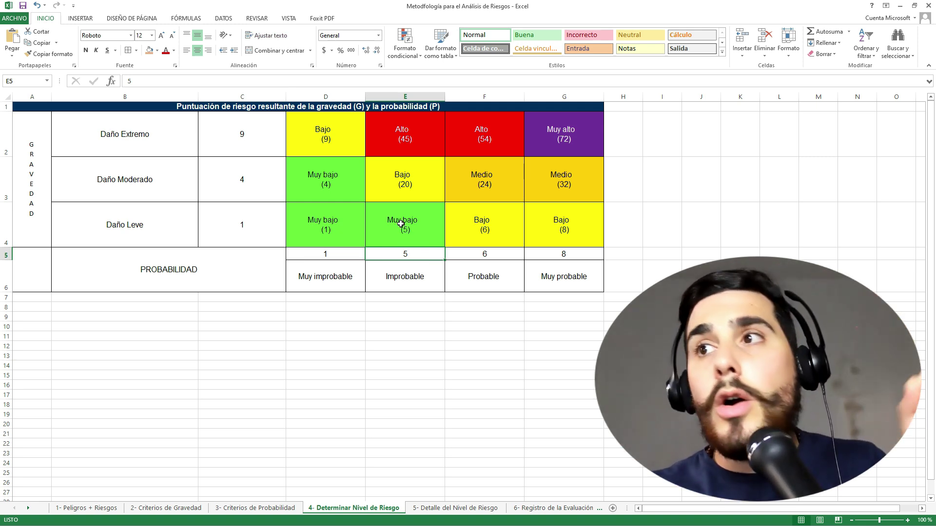
left_click(410, 236)
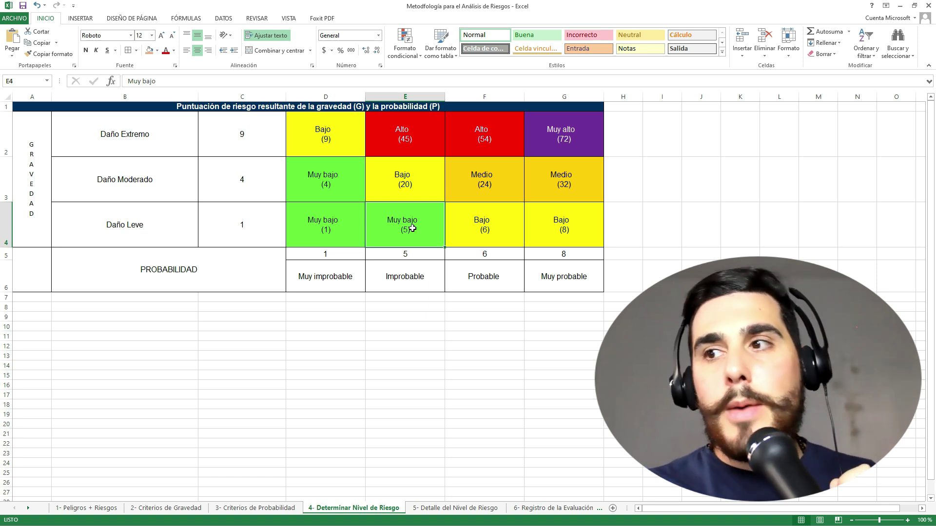
Examine the Aceptable (MUY BAJO RIESGO) level and its description on the 5- Detalle del Nivel de Riesgo sheet.
left_click(435, 509)
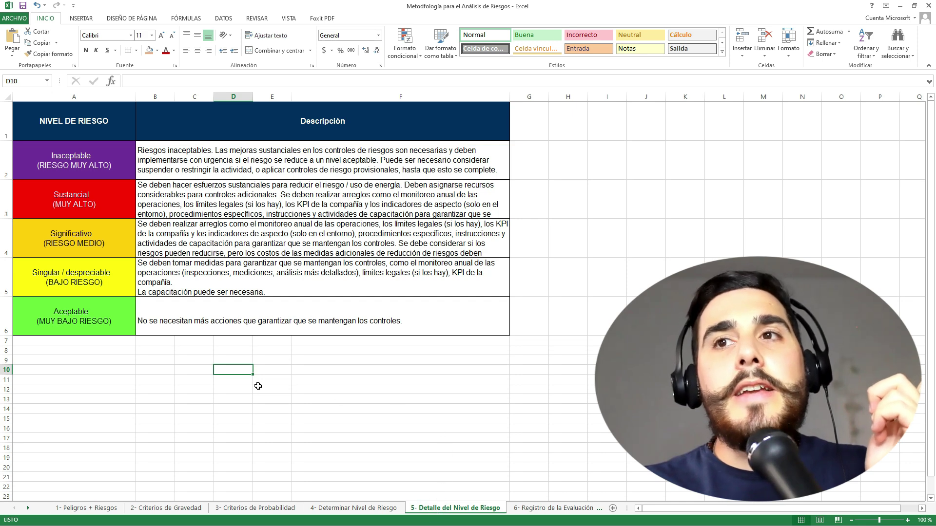
left_click(58, 312)
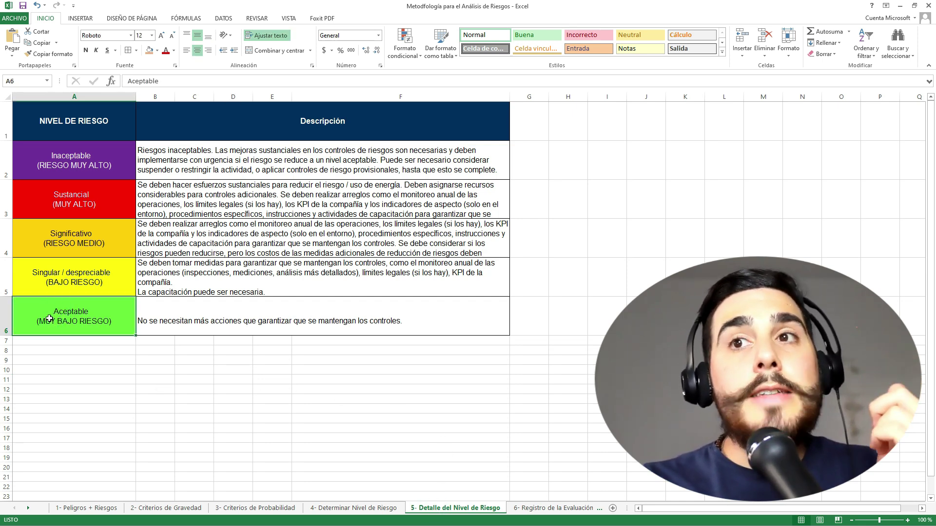
left_click(62, 311)
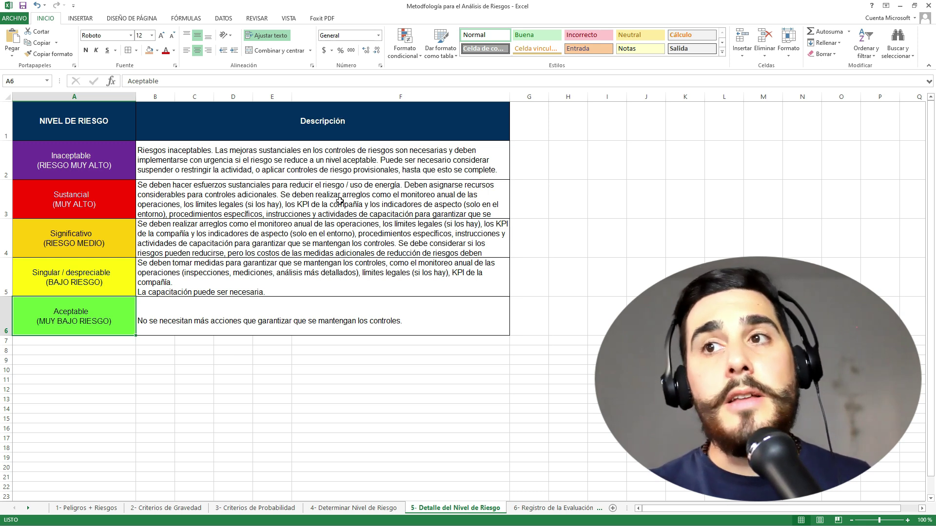
left_click(159, 331)
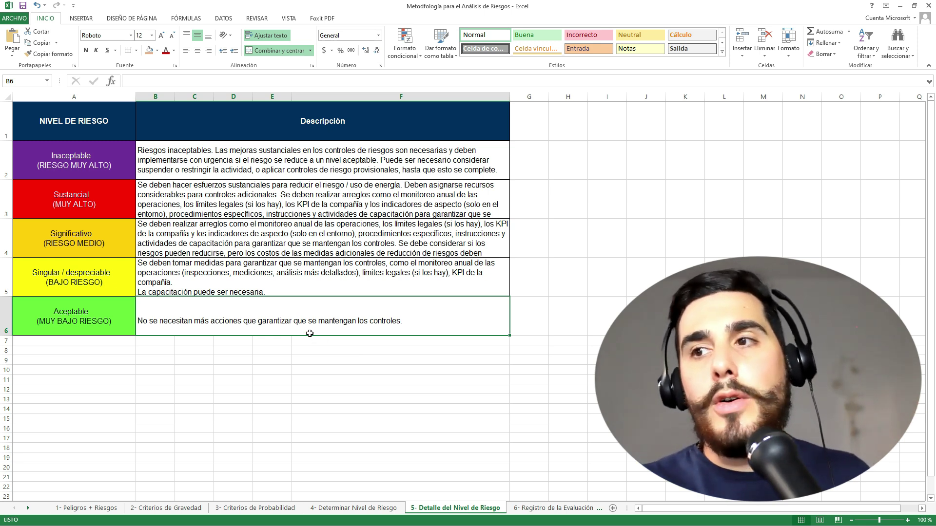
Return to the risk matrix and inspect the Daño Extremo scores for the Probable and Muy probable columns.
left_click(365, 508)
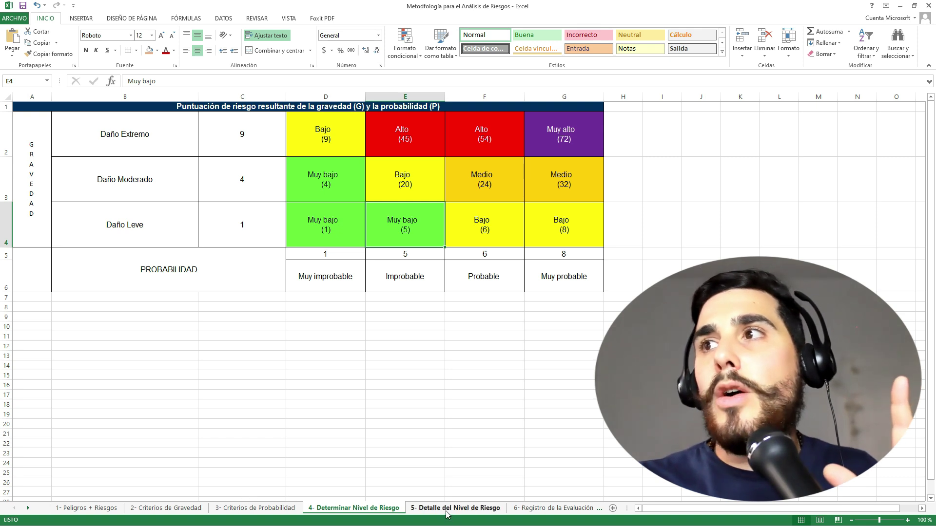
left_click(490, 139)
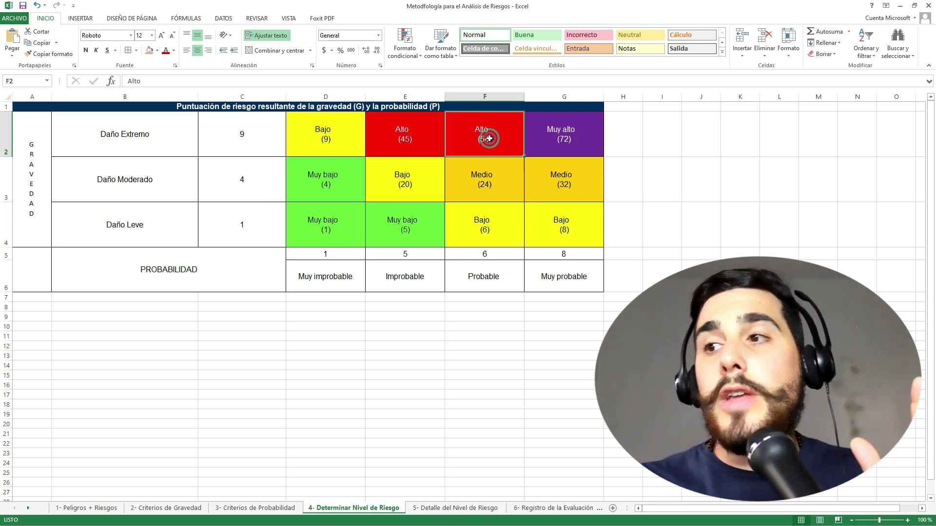
left_click(564, 140)
Review the Inaceptable and Sustancial risk levels and their descriptions on the 5- Detalle del Nivel de Riesgo sheet.
left_click(455, 508)
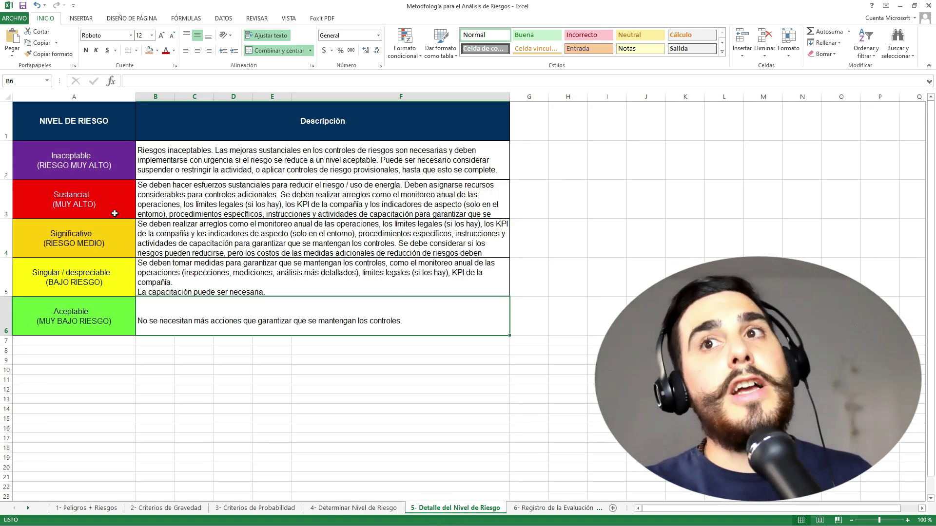
left_click(76, 203)
left_click_drag(7, 160, 7, 200)
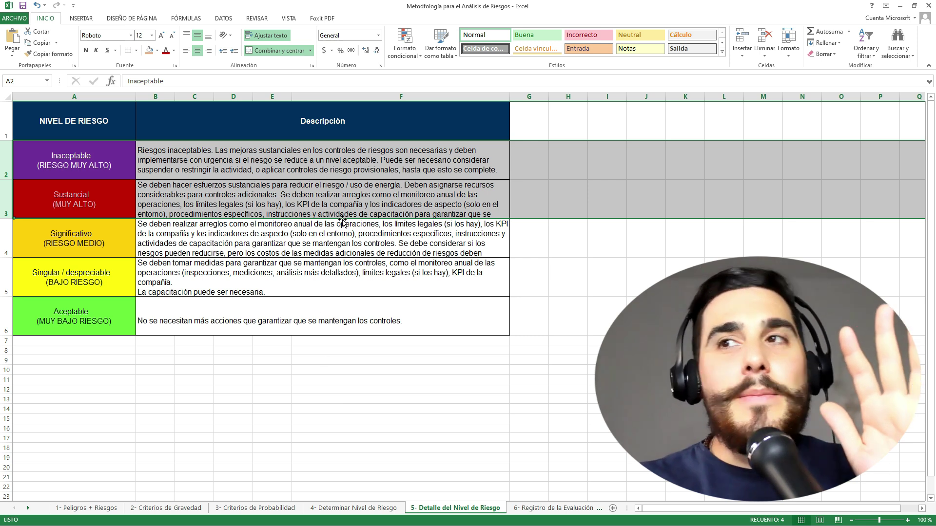
left_click(289, 204)
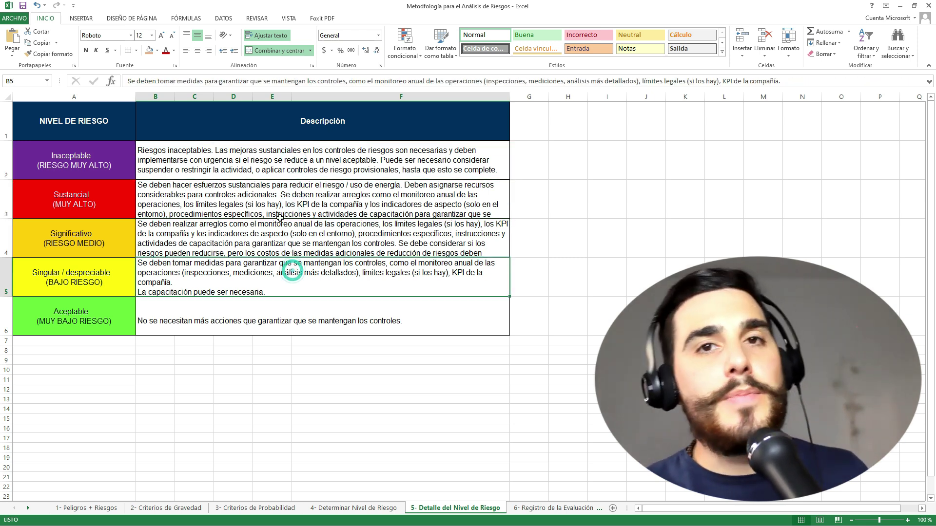
left_click(277, 173)
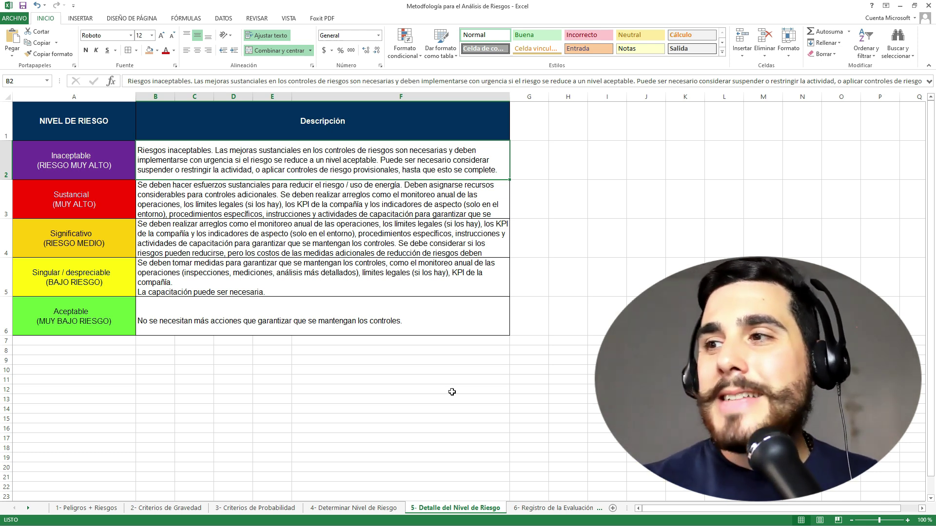
Examine the company, area, responsible person, revision number and elaboration date fields heading the 6- Registro de la Evaluación sheet.
left_click(547, 508)
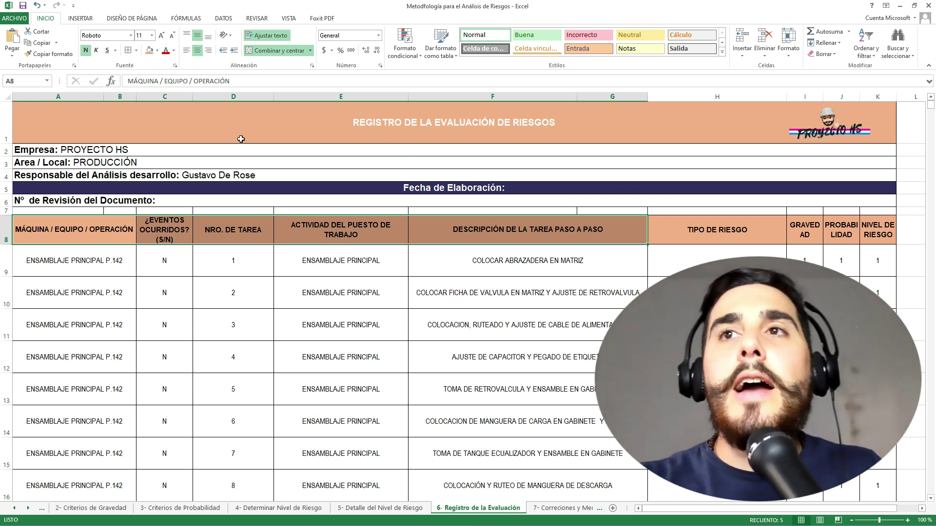
left_click(156, 151)
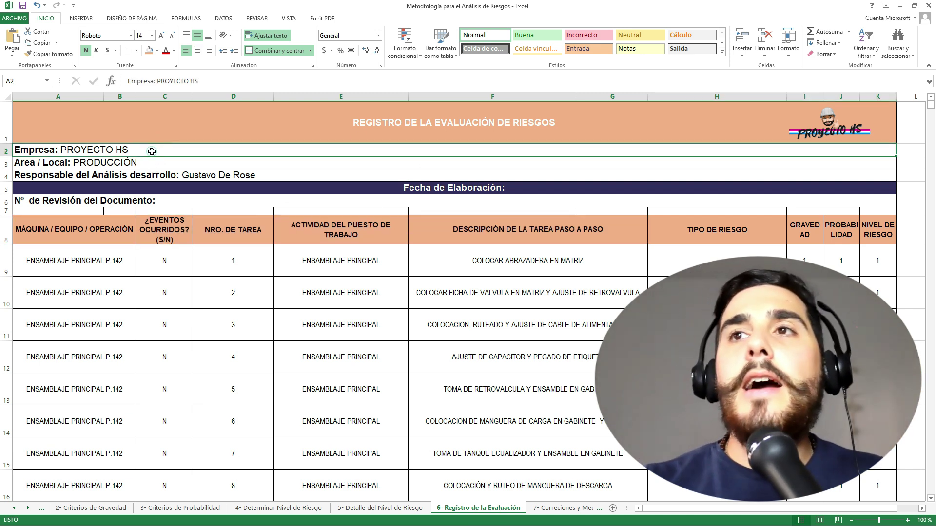
left_click(152, 163)
left_click(155, 177)
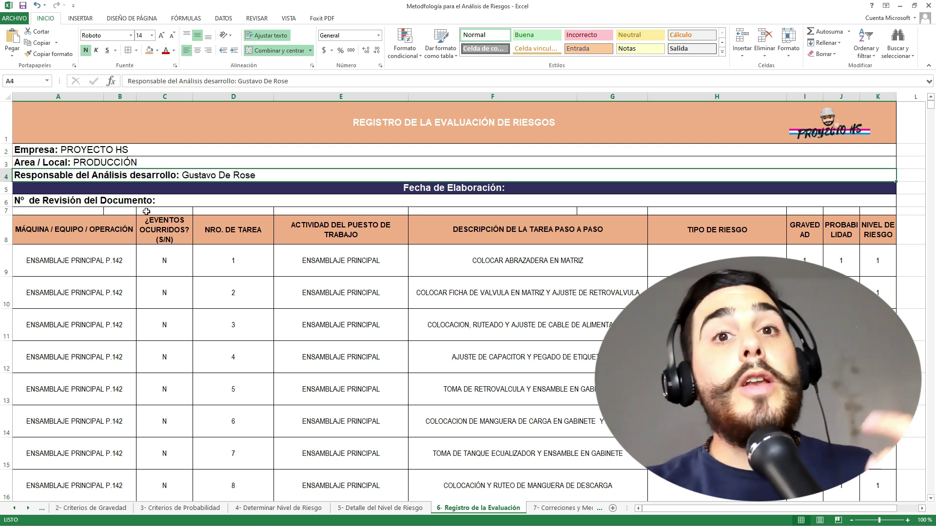
left_click(141, 202)
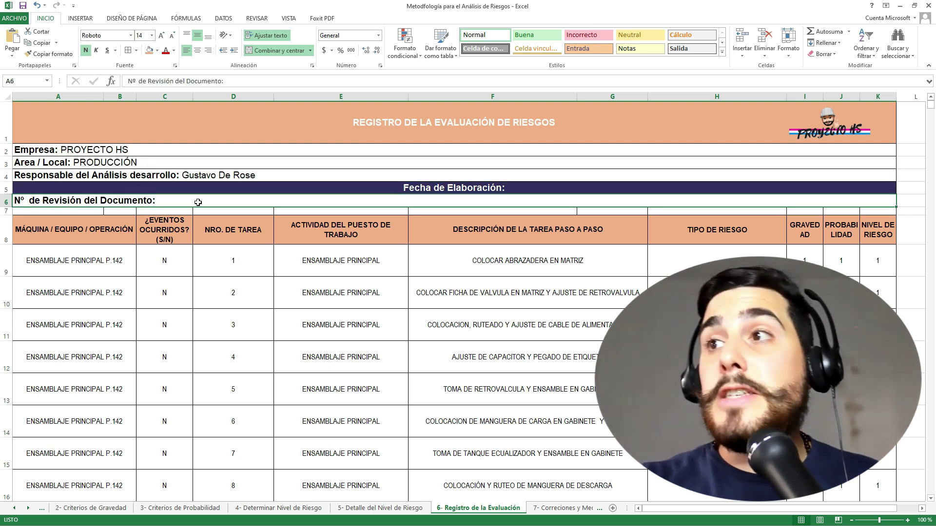
left_click(520, 188)
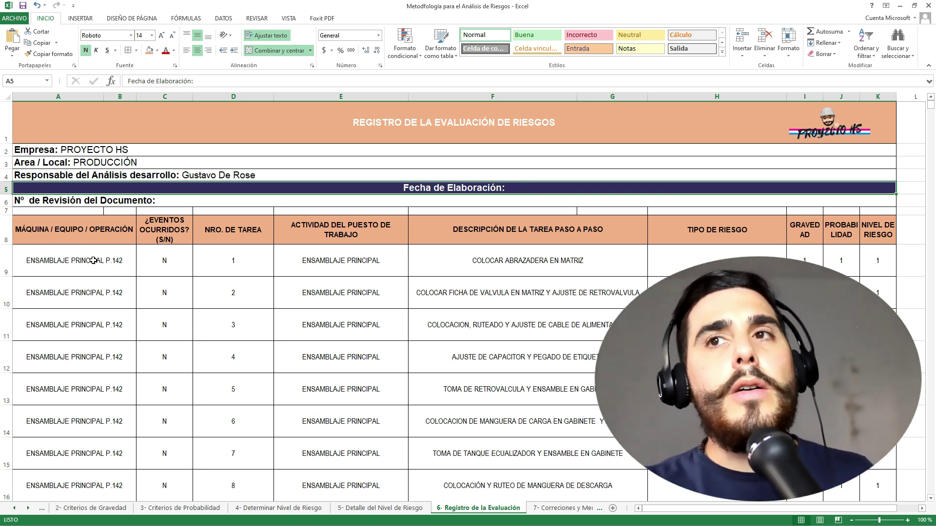
Extend the first column heading of the risk register to read "MÁQUINA / EQUIPO / OPERACIÓN / PUESTO".
left_click(30, 231)
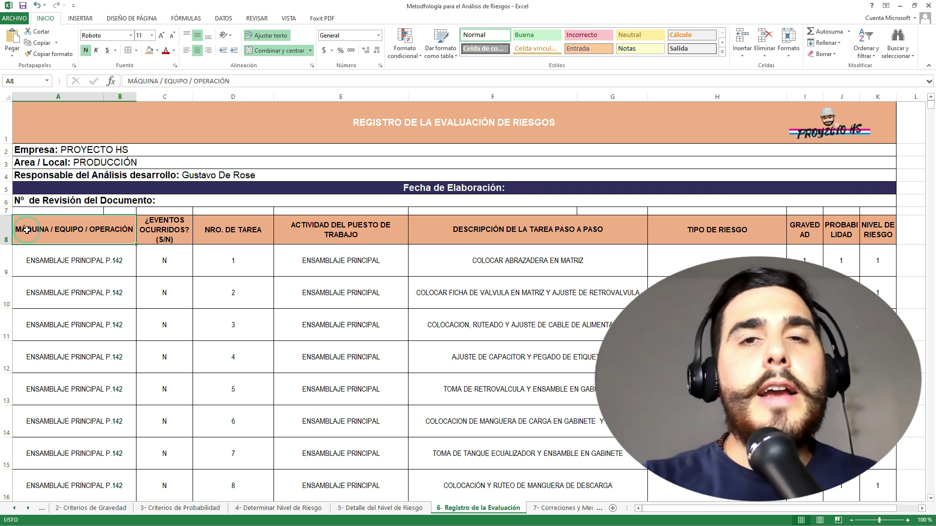
double_click(99, 233)
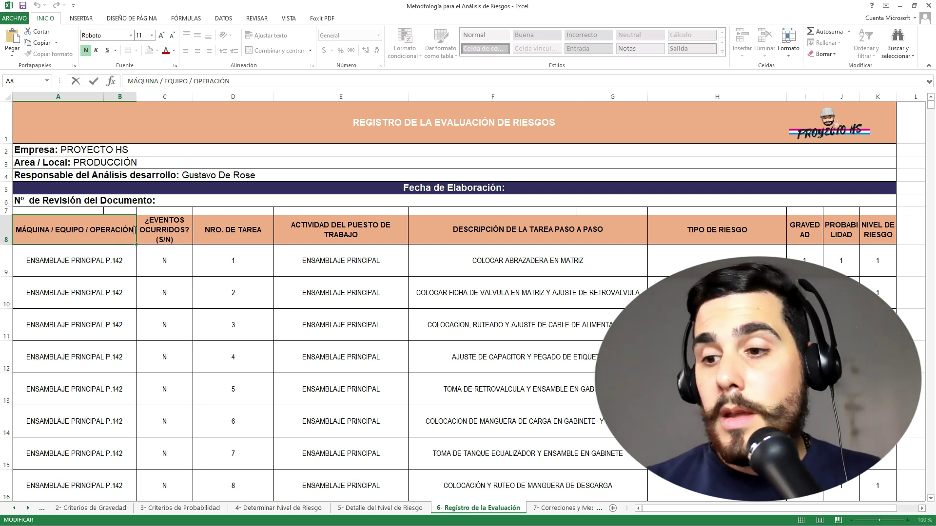
type("/")
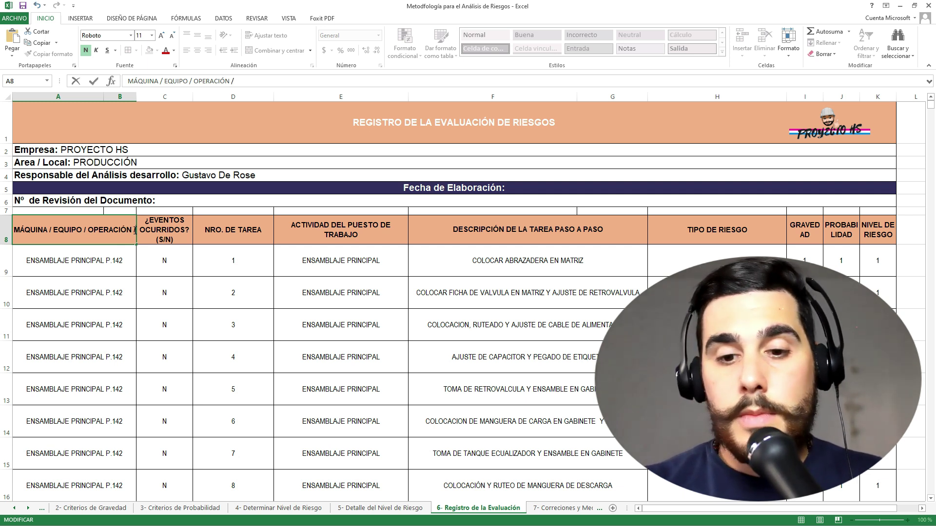
type(" puesto")
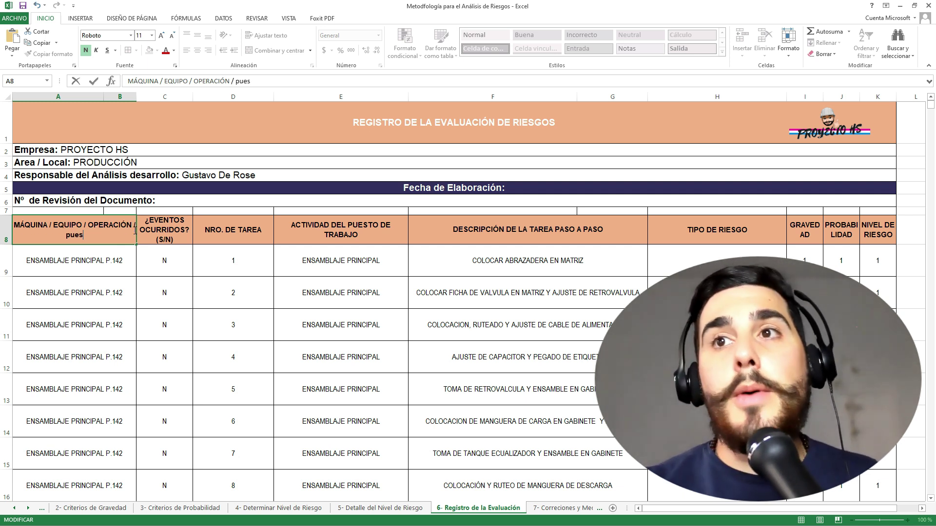
key("BackSpace")
key("BackSpace")
key("BackSpace")
key("BackSpace")
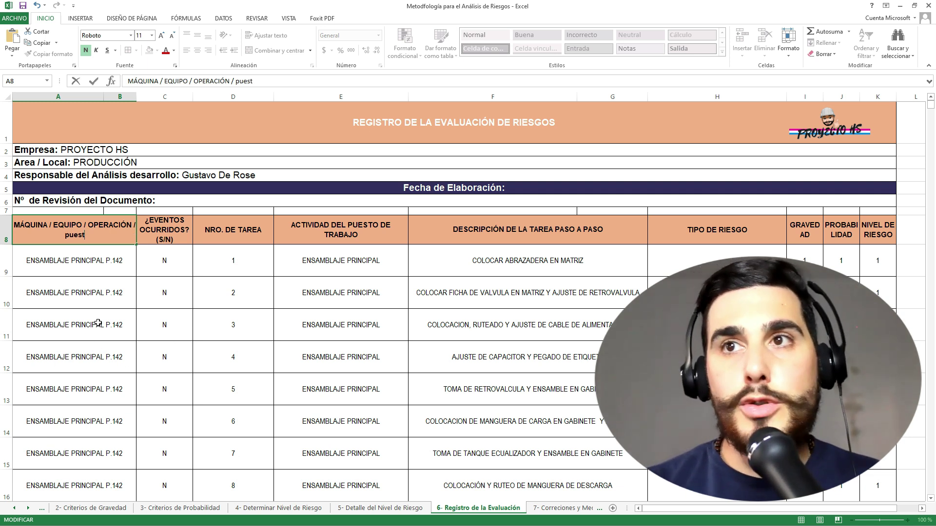
key("BackSpace")
type("PUESTO")
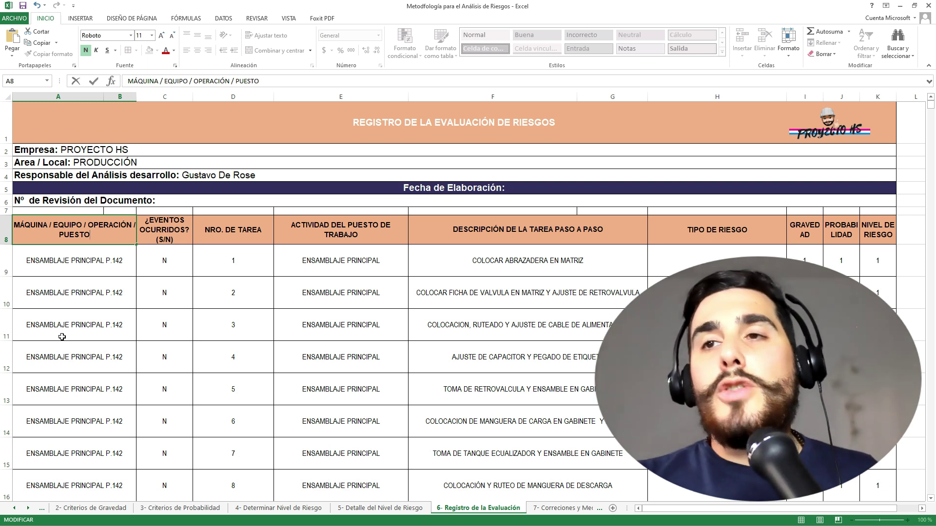
left_click(98, 322)
Examine the register's machine/position entries, the ¿EVENTOS OCURRIDOS? (S/N) column and the NRO. DE TAREA column.
mouse_move(73, 272)
left_mouse_down()
mouse_move(98, 331)
mouse_move(498, 455)
mouse_move(488, 429)
mouse_move(122, 410)
mouse_move(97, 284)
mouse_move(75, 269)
left_mouse_up()
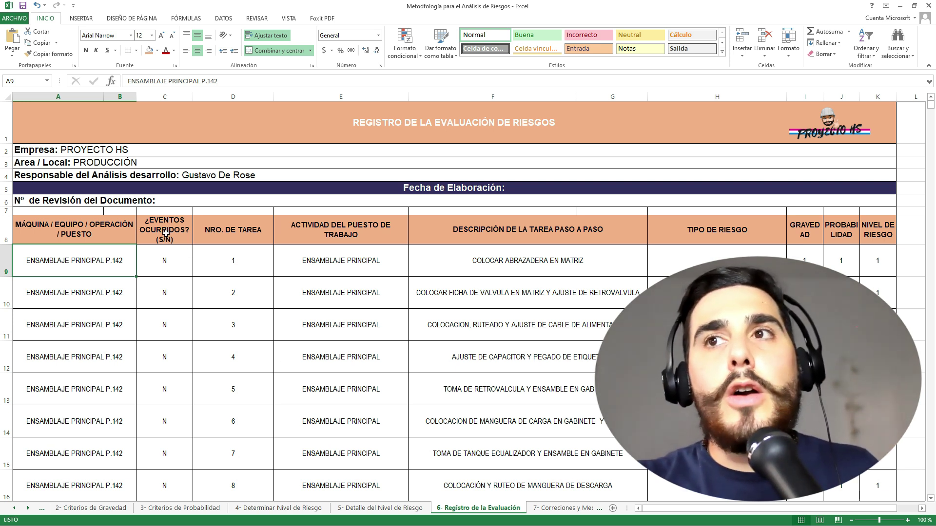
left_click(170, 97)
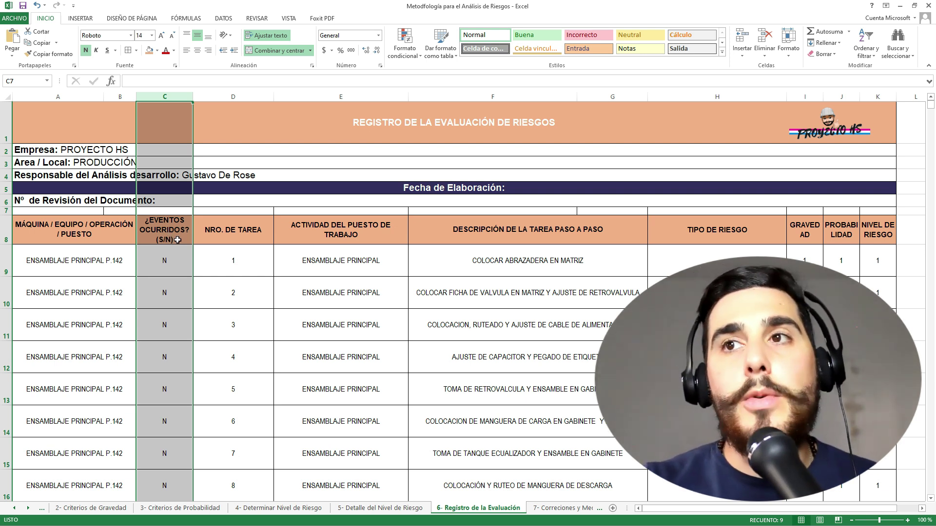
left_click(177, 271)
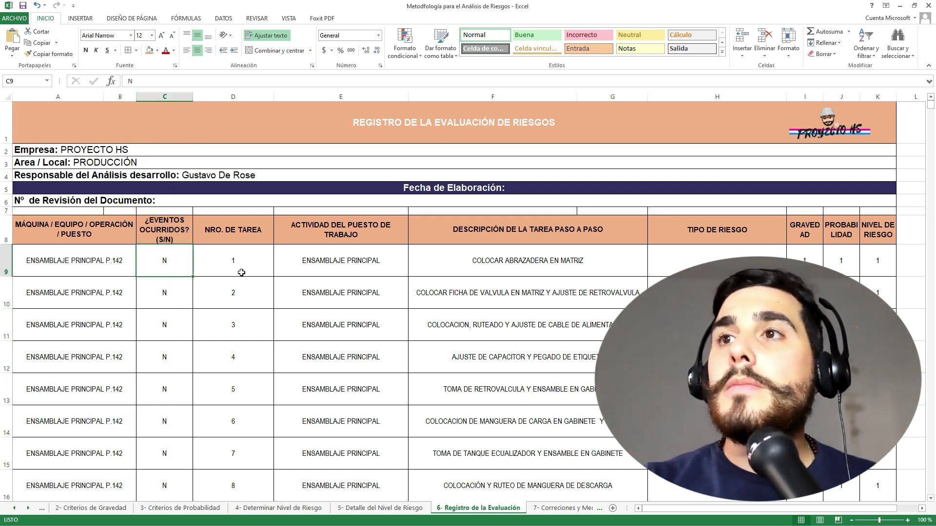
left_click(231, 94)
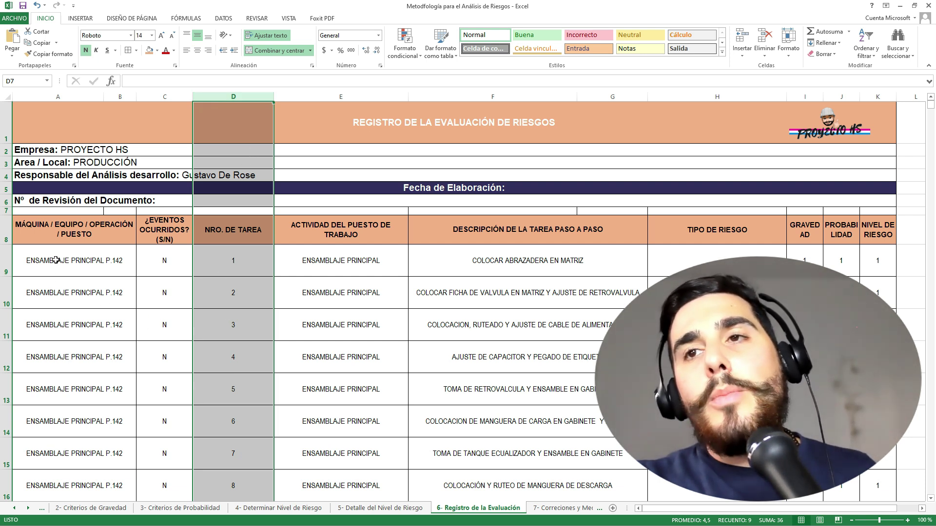
left_click_drag(55, 263, 73, 493)
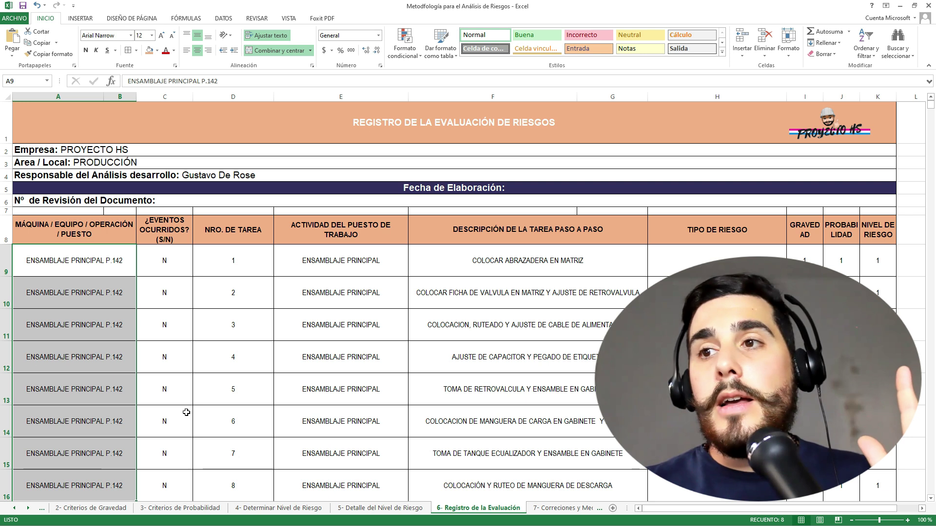
scroll(195, 418, "down", 2)
scroll(195, 418, "up", 2)
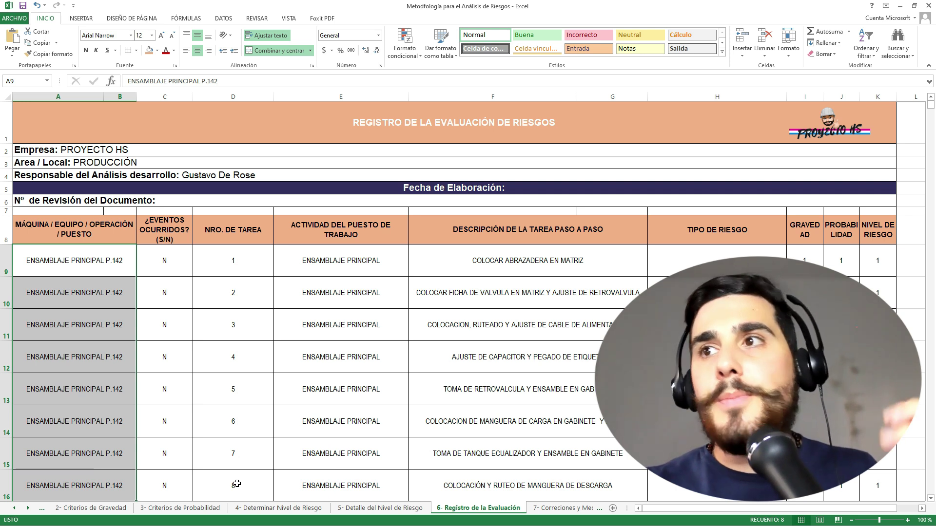
Examine the register's ACTIVIDAD DEL PUESTO DE TRABAJO column from the first task entry to the first empty row.
left_click(335, 97)
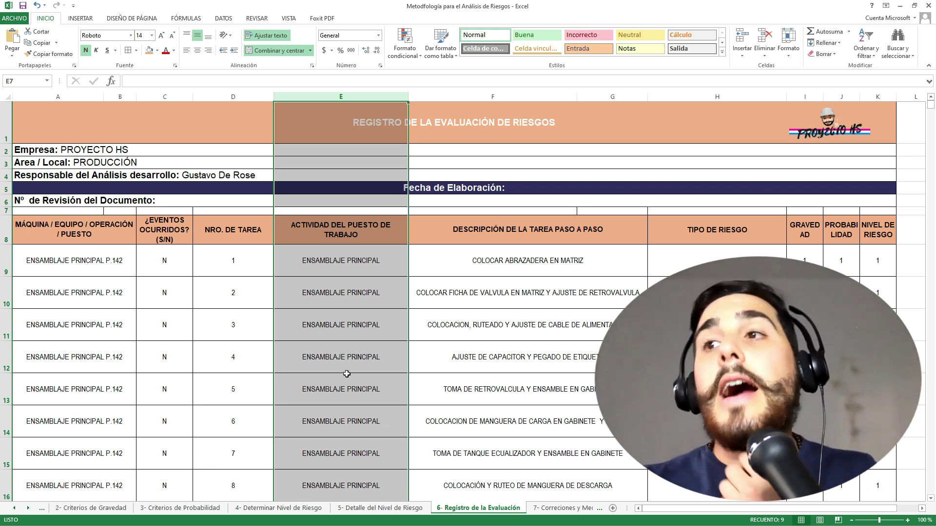
left_click_drag(326, 267, 358, 470)
left_click_drag(341, 268, 330, 476)
scroll(326, 451, "down", 1)
left_click(328, 455)
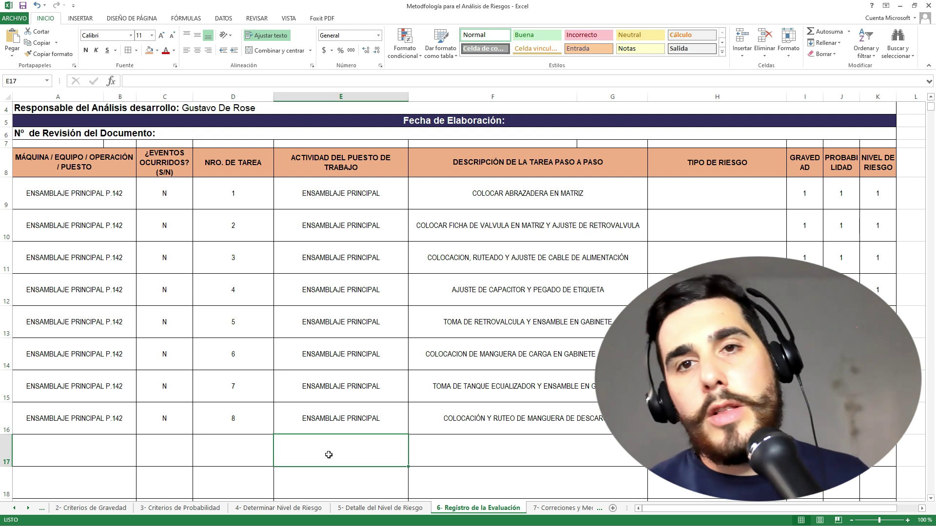
left_click(329, 455)
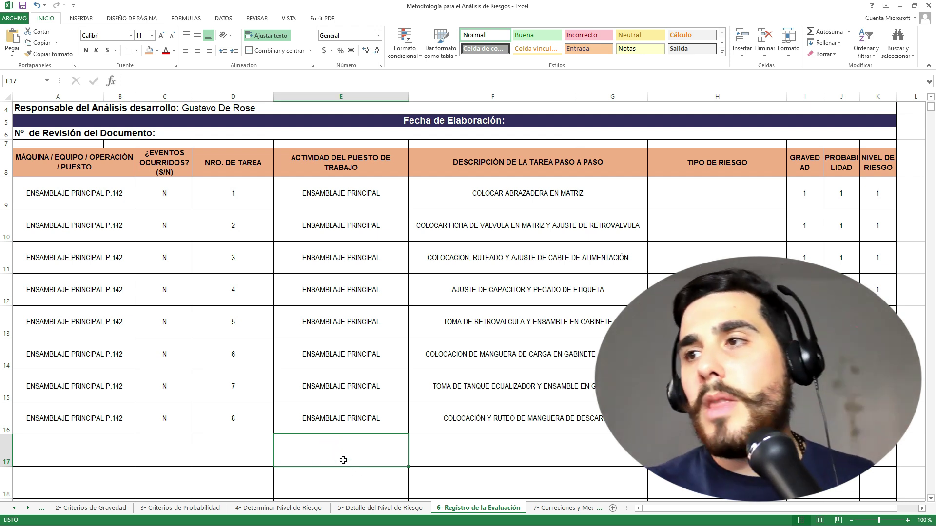
scroll(344, 460, "up", 1)
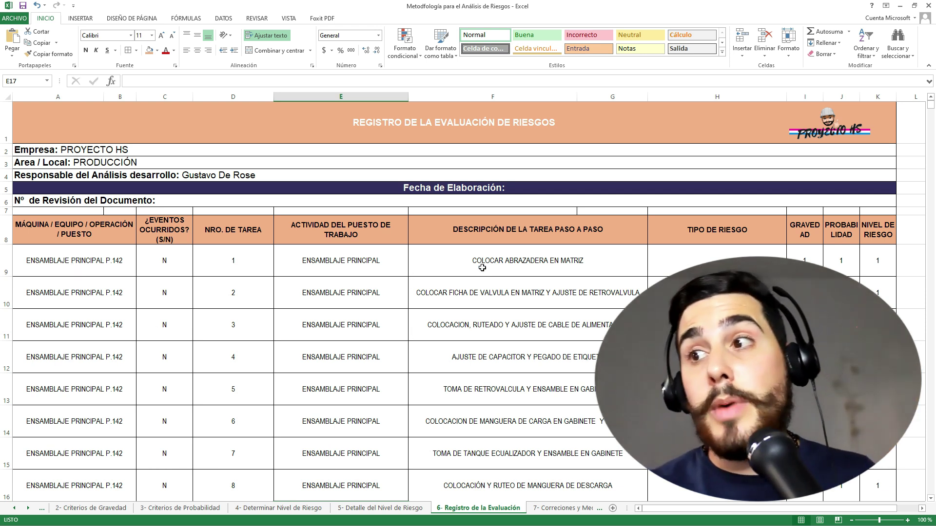
Review the DESCRIPCIÓN DE LA TAREA PASO A PASO entries and the complete register rows for tasks 1 to 3.
left_click_drag(482, 267, 487, 399)
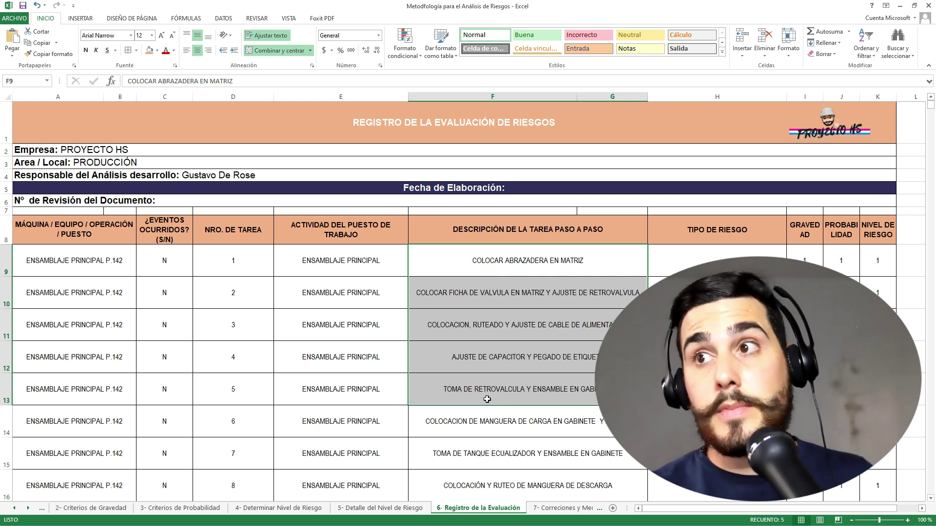
left_click(476, 290)
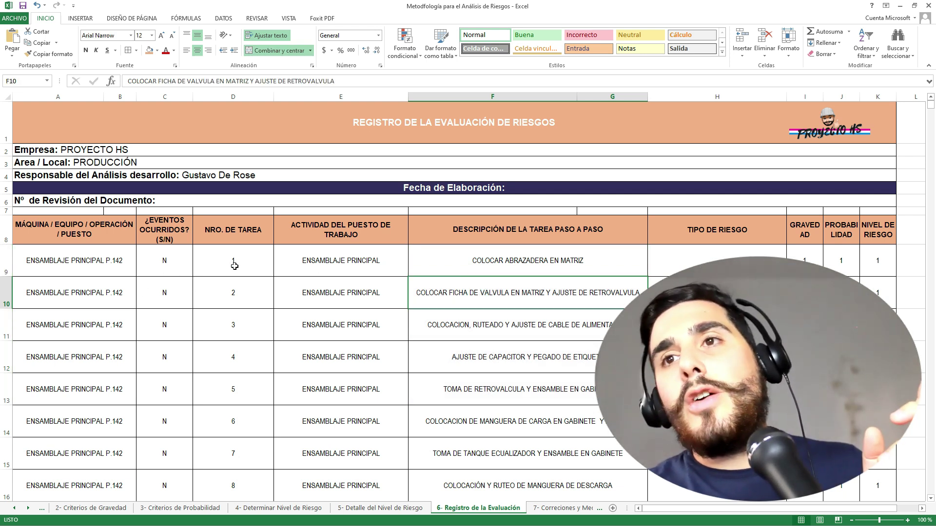
left_click(7, 263)
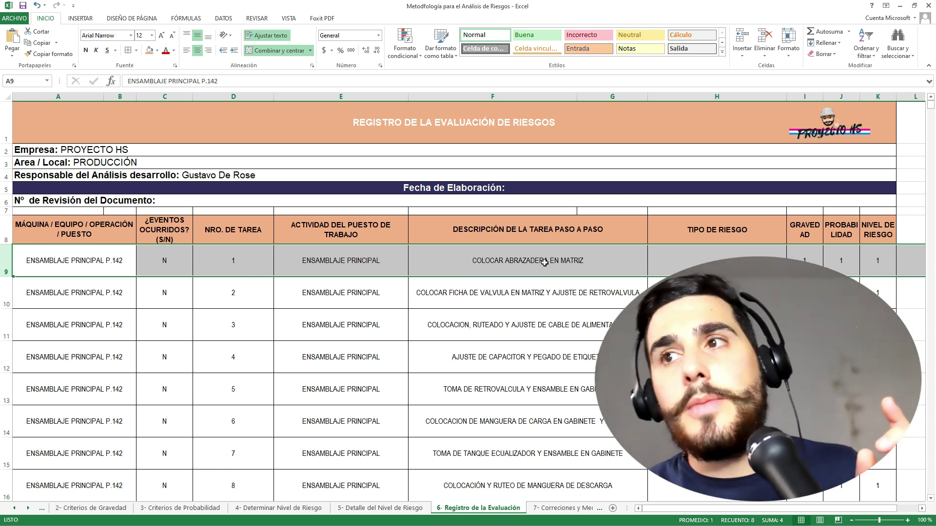
left_click(478, 296)
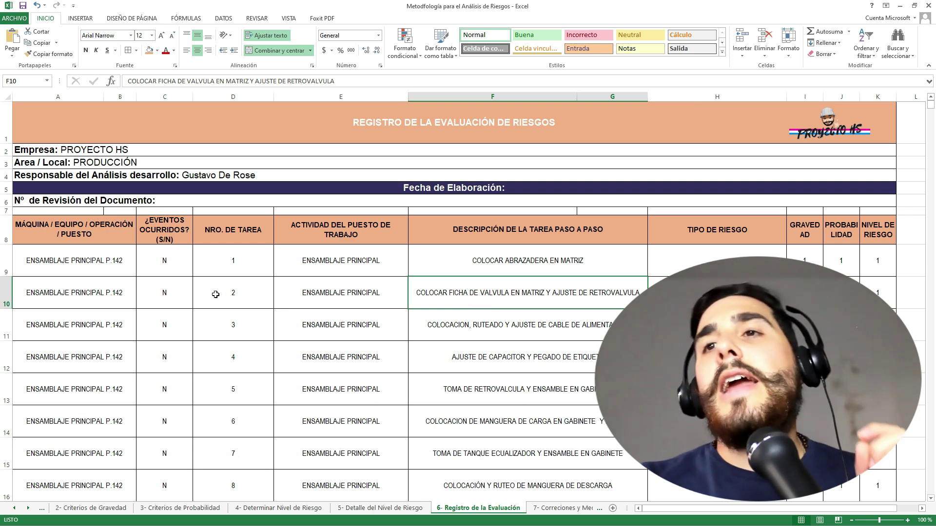
left_click(92, 301)
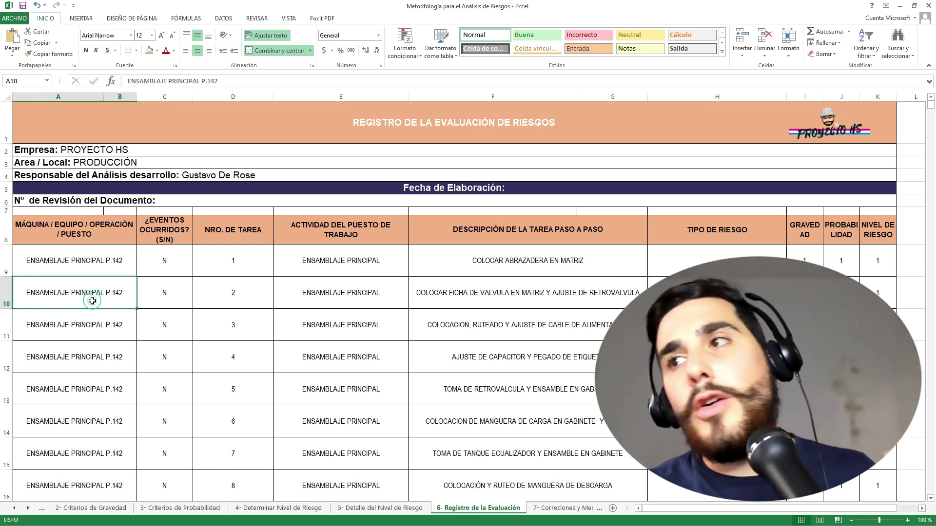
left_click(230, 295)
left_click(447, 294)
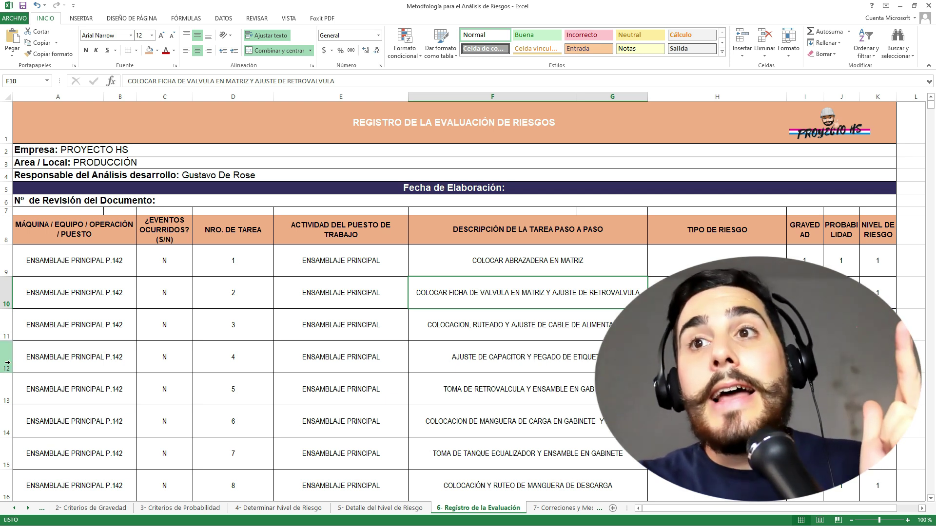
left_click(7, 268)
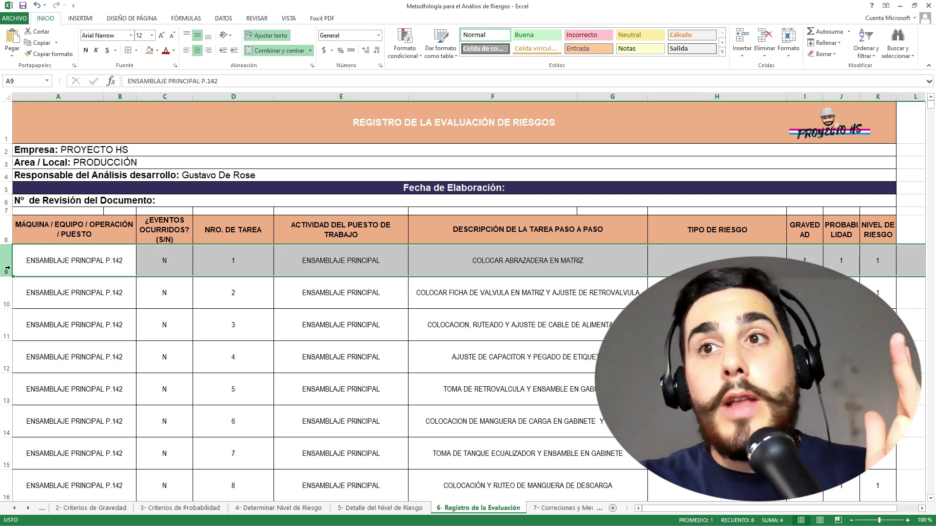
left_click(7, 295)
left_click(7, 335)
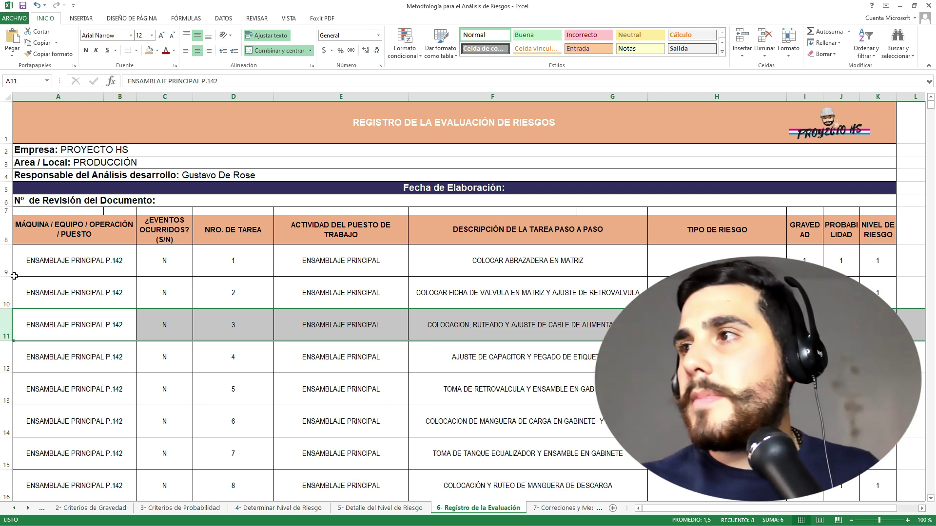
Widen the GRAVEDAD and PROBABILIDAD columns of the register and slightly narrow the TIPO DE RIESGO column.
left_click(804, 260)
left_click_drag(823, 96, 870, 97)
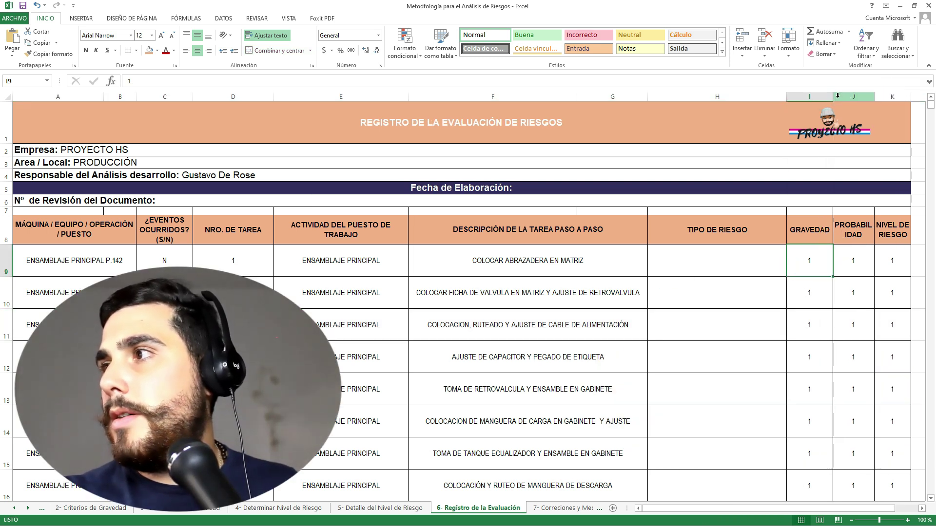
left_click_drag(787, 96, 785, 99)
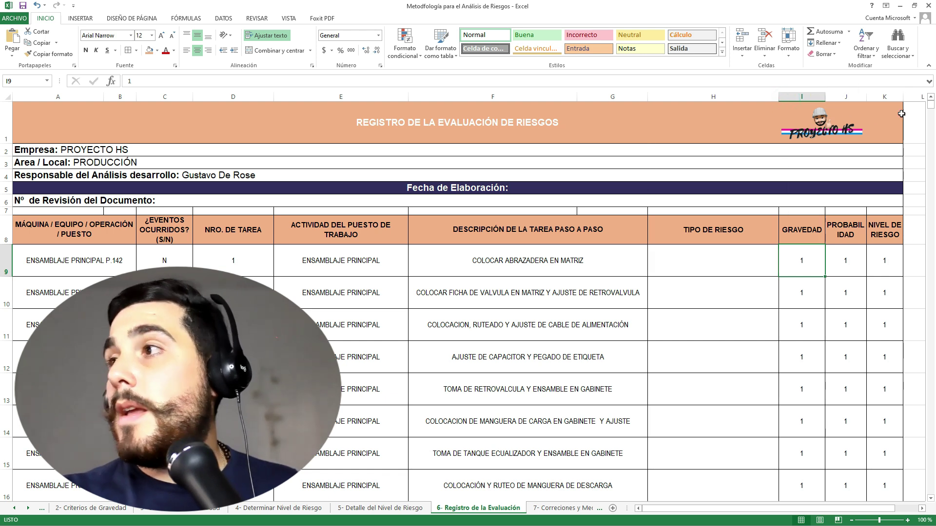
Check task 1's GRAVEDAD and PROBABILIDAD scores against the 2- Criterios de Gravedad and 3- Criterios de Probabilidad sheets.
left_click(800, 236)
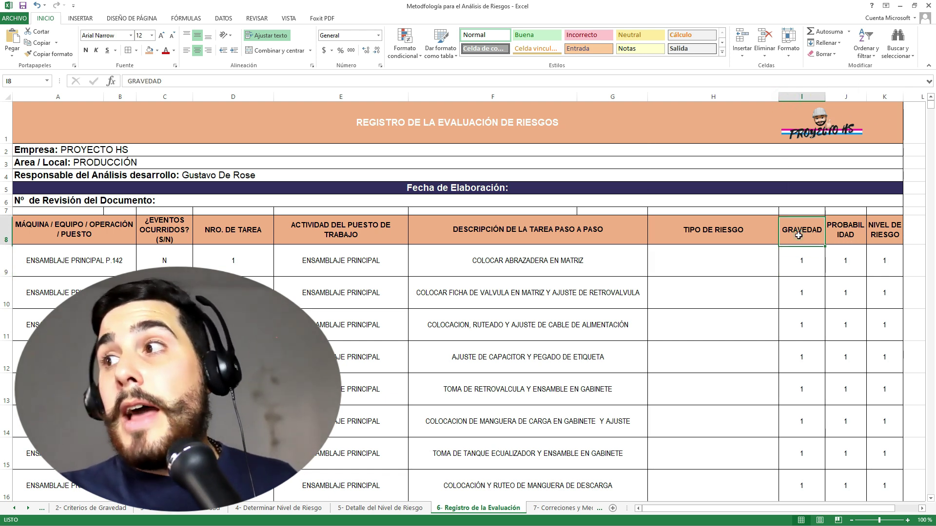
left_click(801, 261)
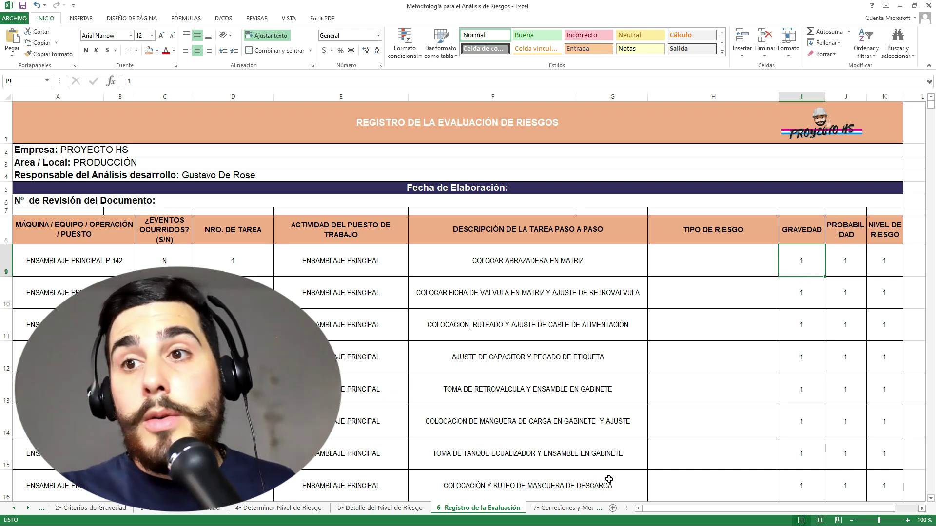
left_click(93, 508)
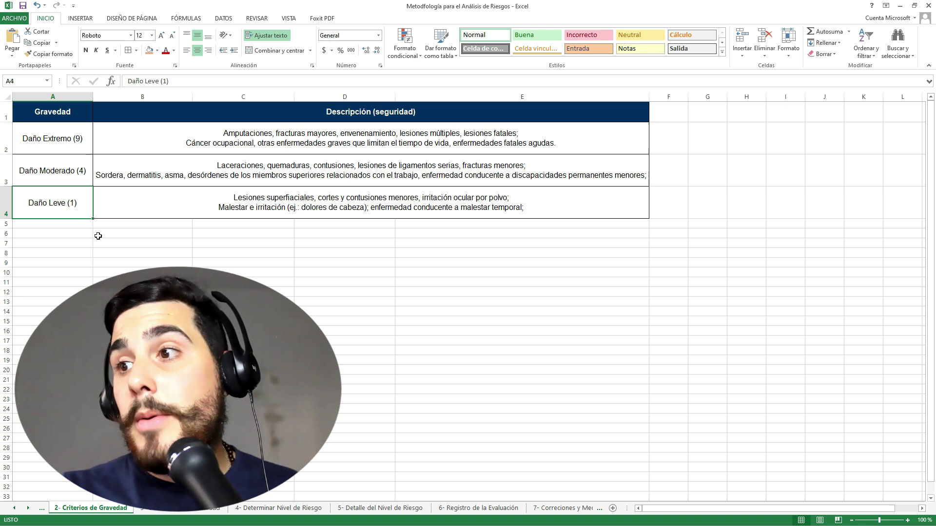
left_click(502, 509)
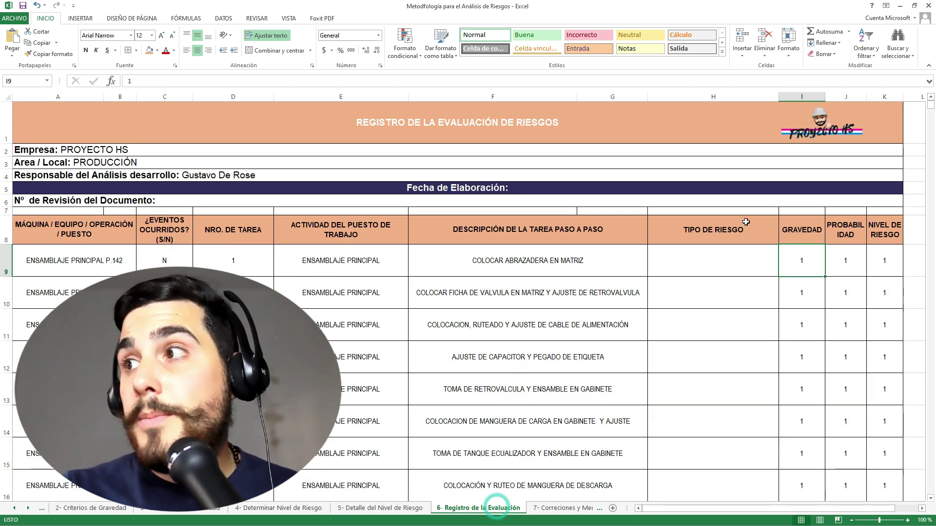
left_click(846, 263)
left_click(177, 510)
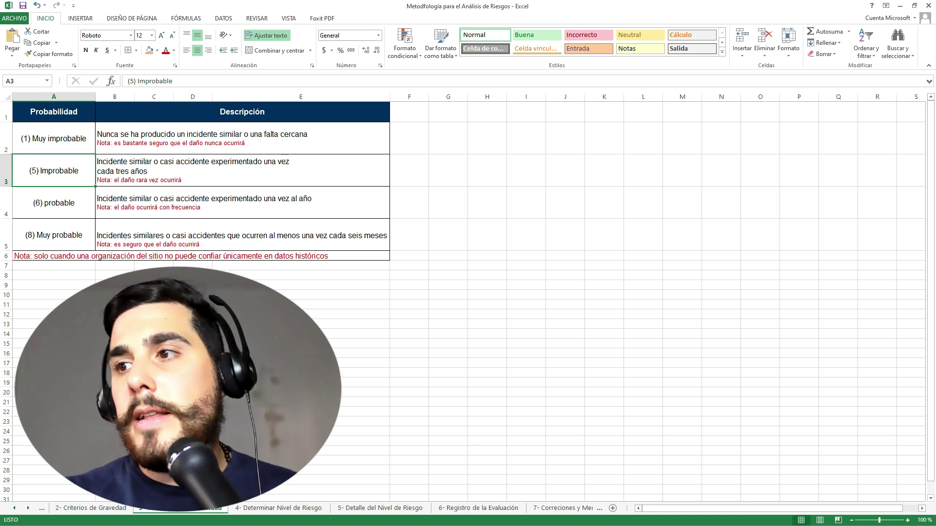
left_click(480, 509)
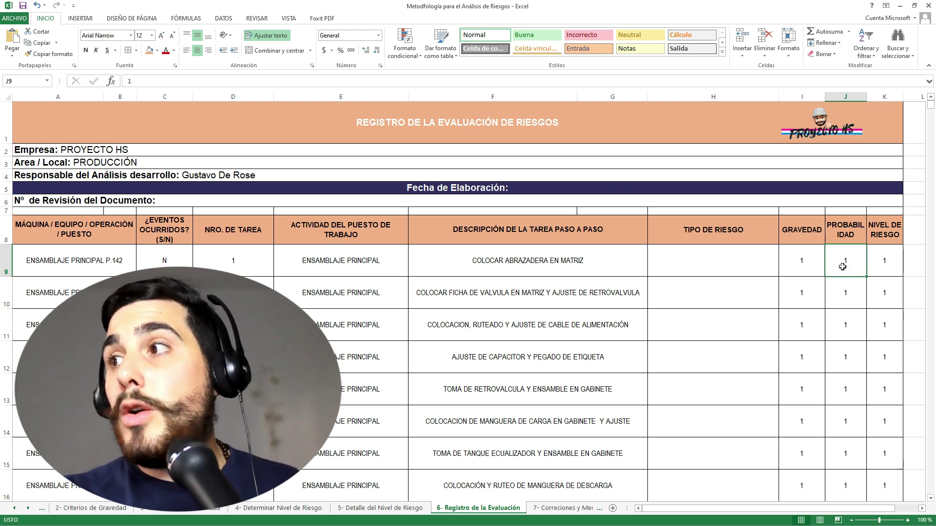
Look up task 1's risk level in the 4- Determinar Nivel de Riesgo matrix, comparing the Daño Leve row under Muy improbable and Improbable.
left_click(804, 265)
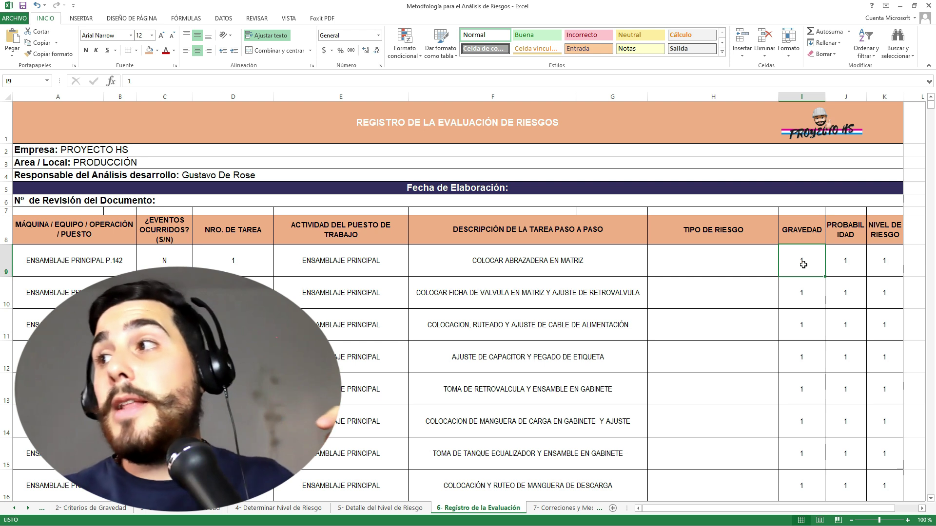
left_click(885, 269)
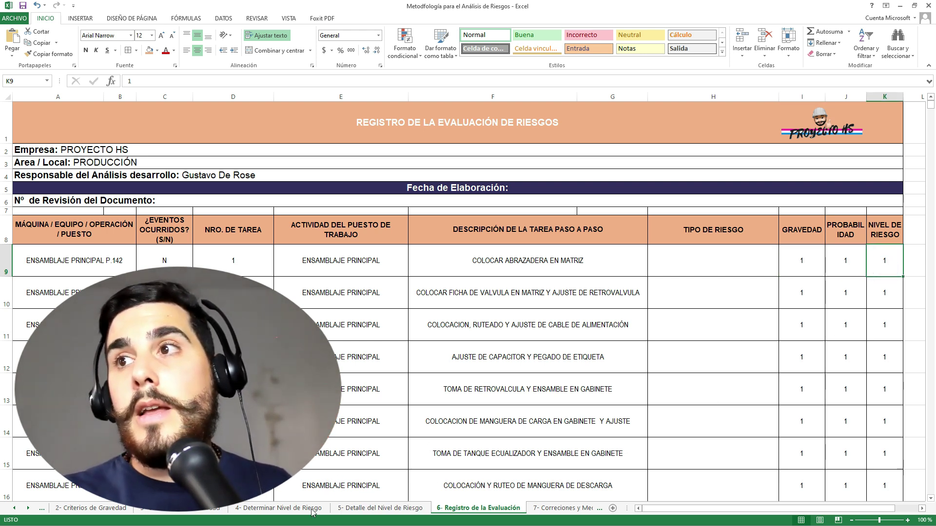
left_click(278, 509)
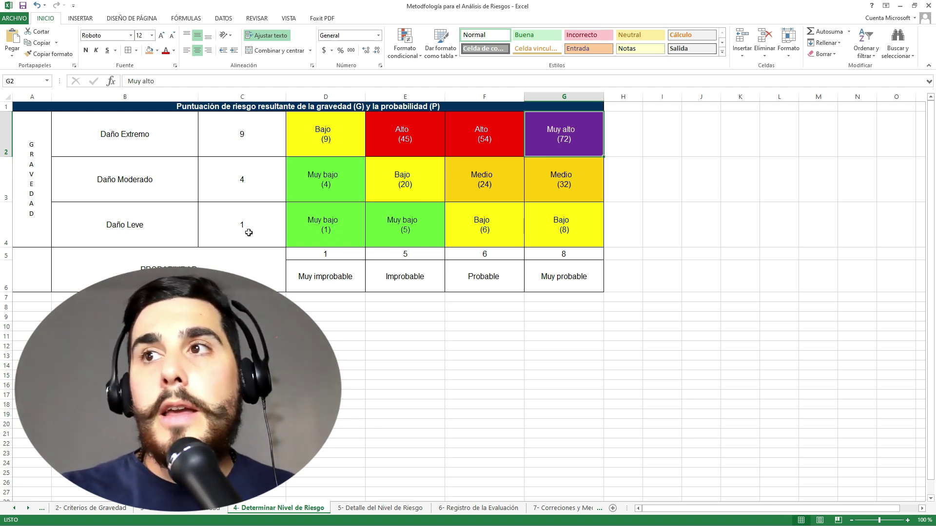
left_click(311, 221)
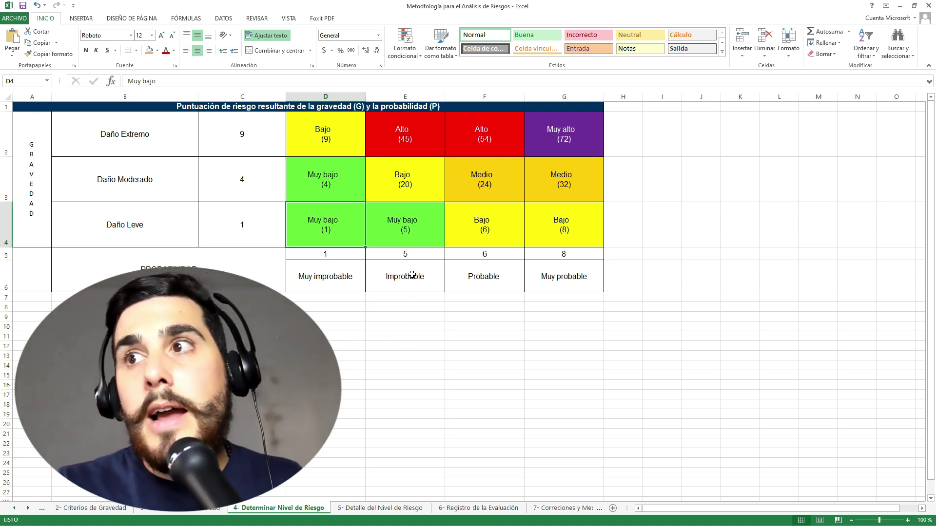
left_click(410, 224)
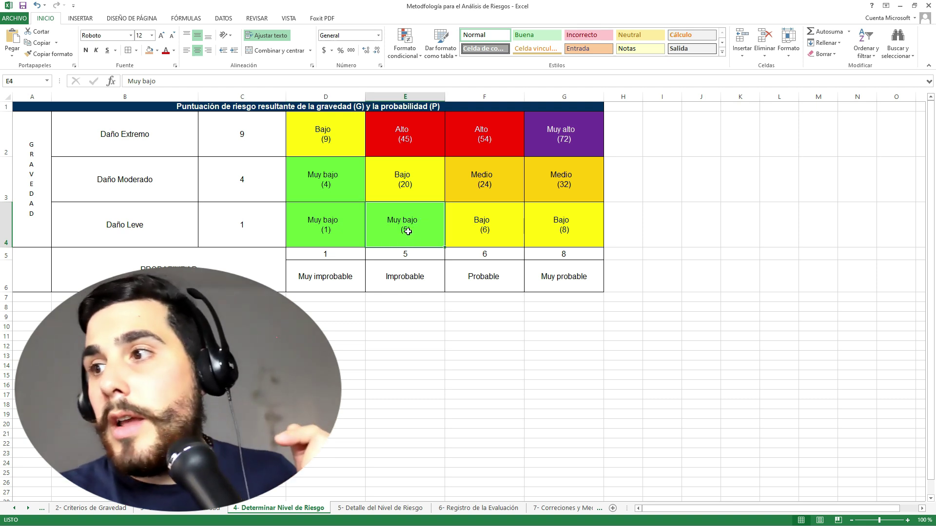
Try 5 as task 1's NIVEL DE RIESGO in the 6- Registro de la Evaluación sheet and set it back to 1.
left_click(478, 508)
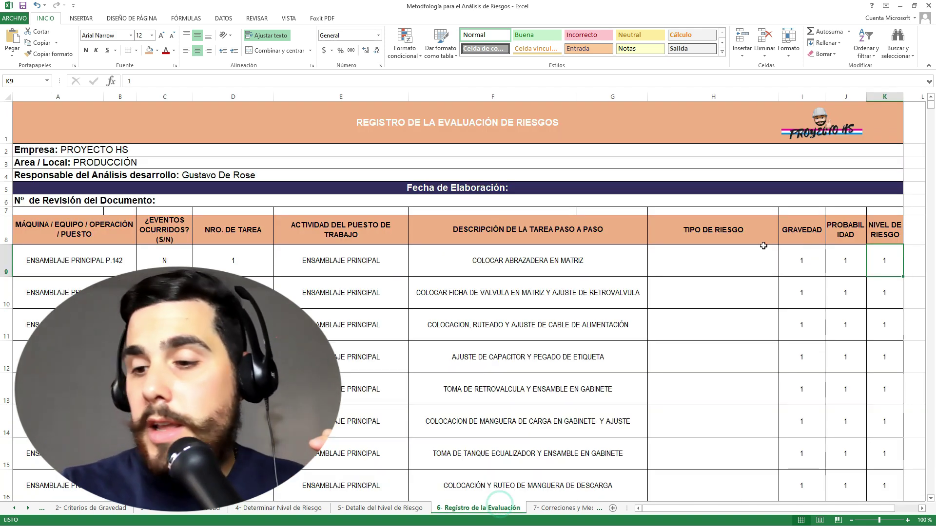
type("5")
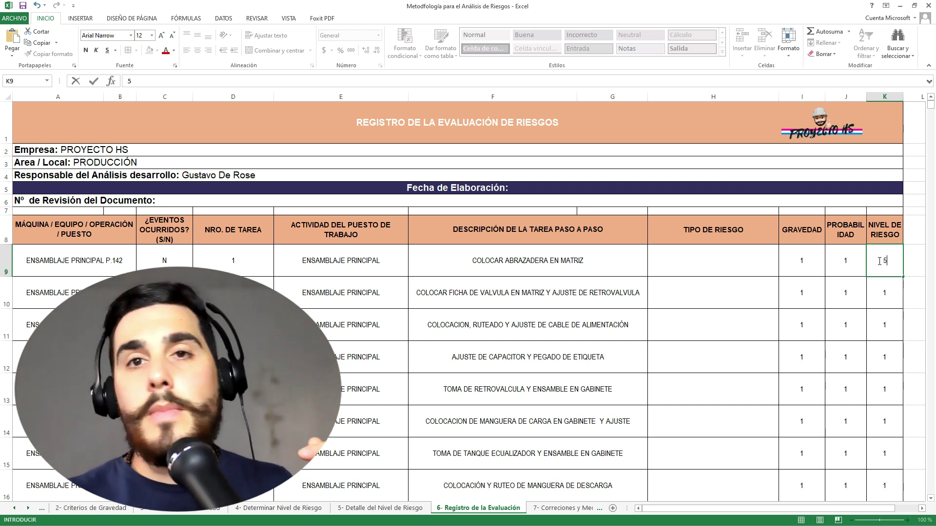
left_click(781, 401)
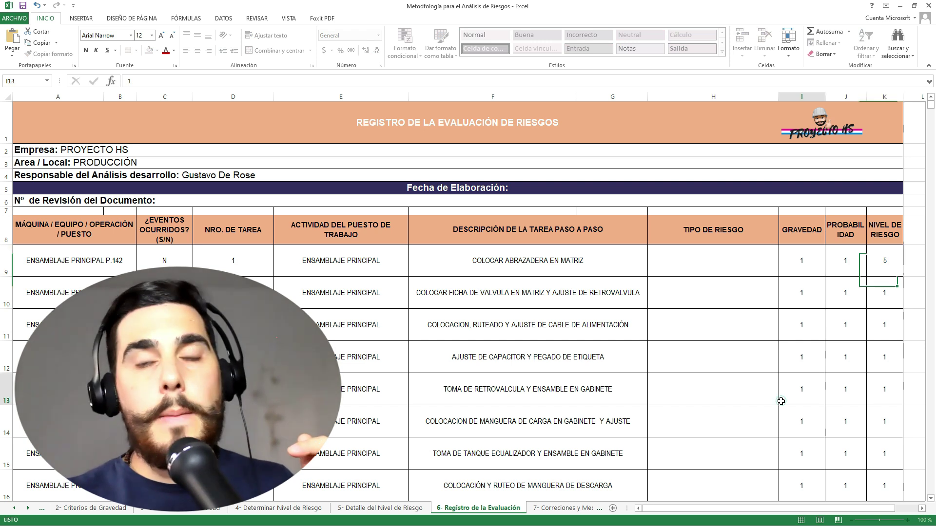
left_click(884, 263)
type("1")
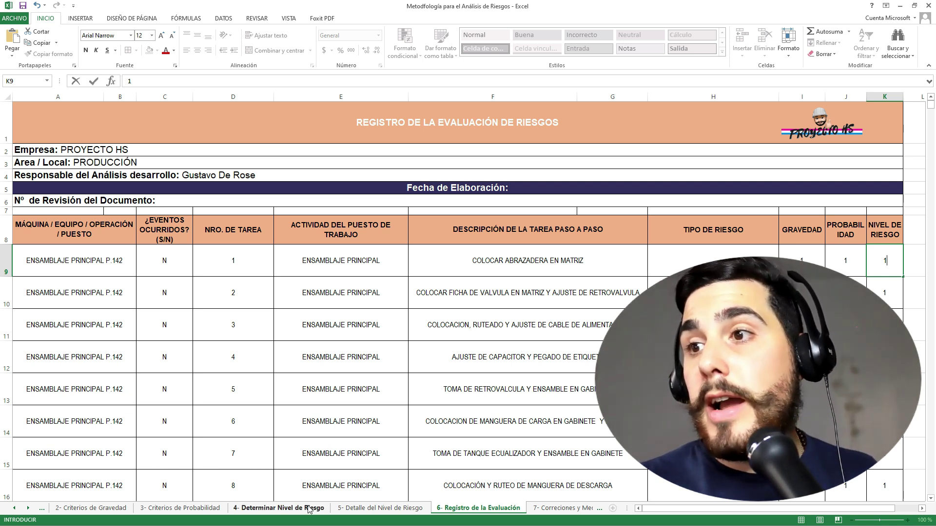
Revisit the two most severe risk levels, Inaceptable and Sustancial, on the 5- Detalle del Nivel de Riesgo sheet.
left_click(363, 508)
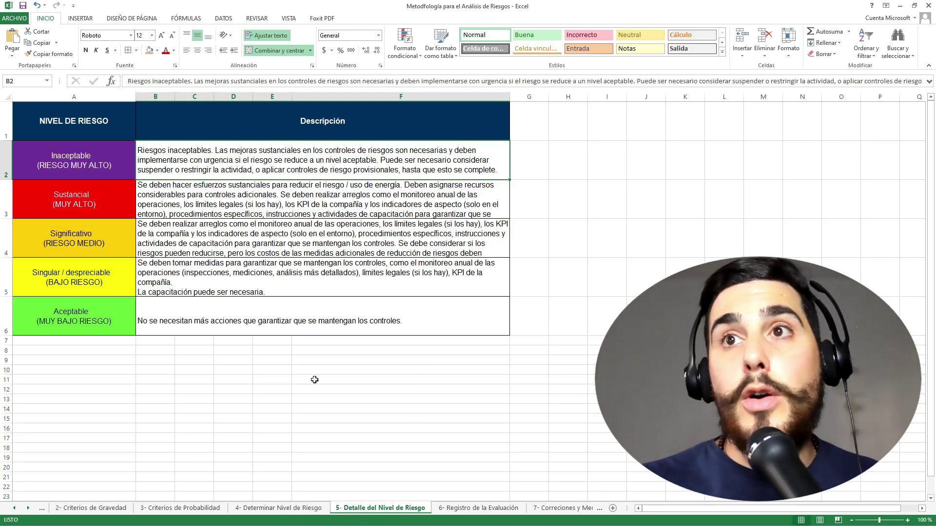
left_click(65, 157)
left_click(82, 206)
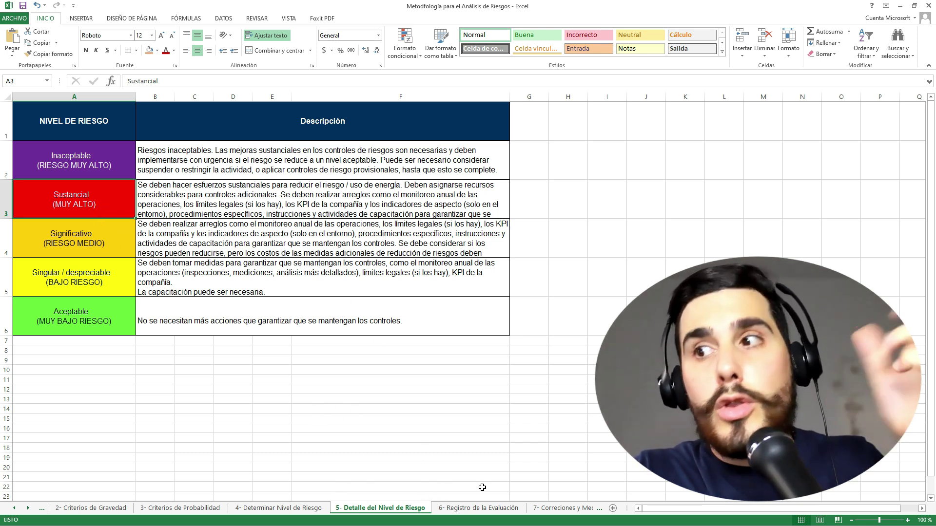
Examine the CORRECCIÓN DE RIESGOS heading and the ÁREA / LOCAL and NRO. DE TAREA columns on the 7- Correciones y Medidas Prev. sheet.
left_click(558, 509)
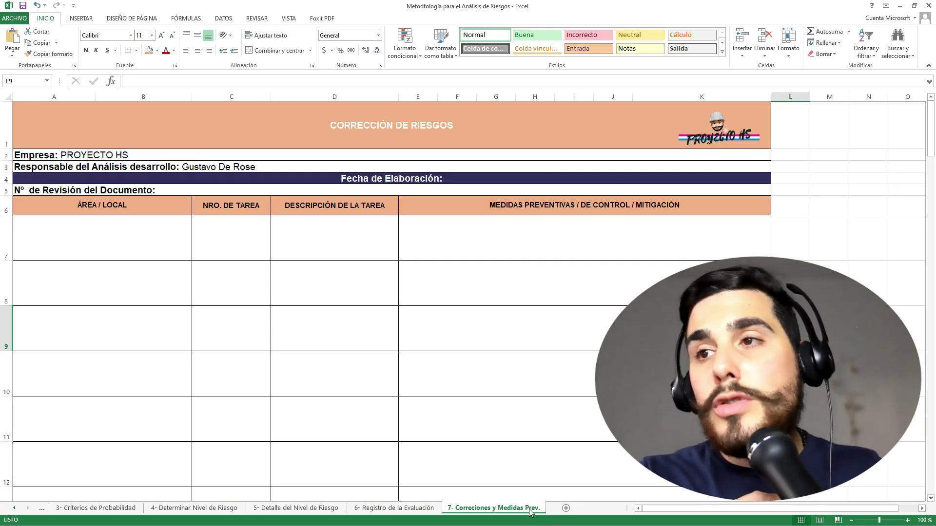
left_click(330, 126)
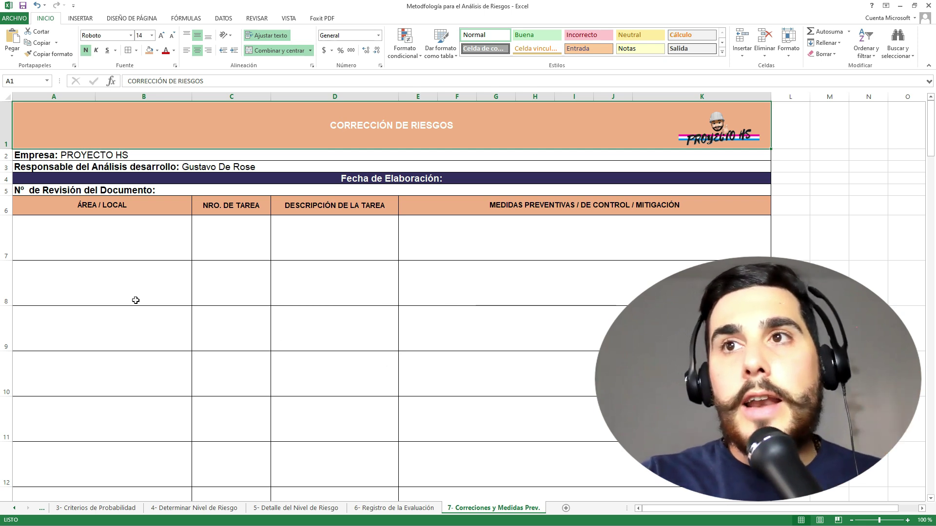
left_click(91, 244)
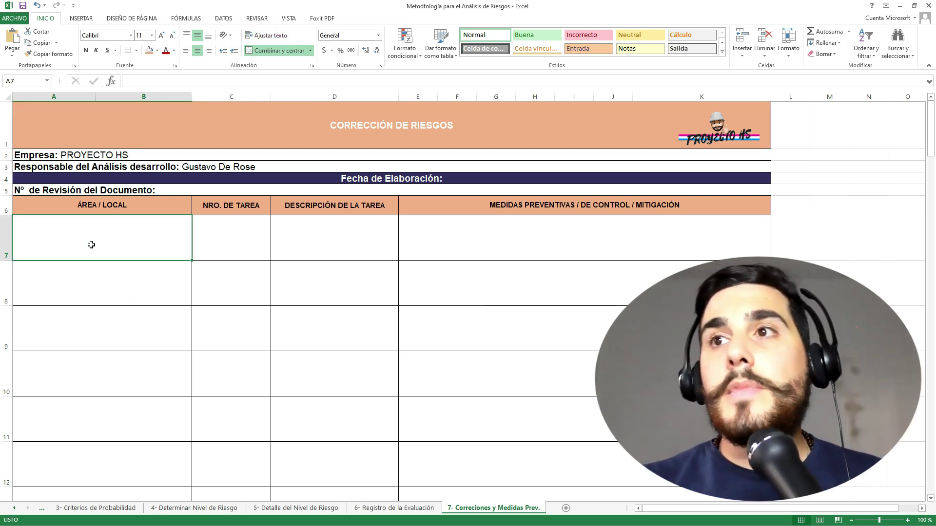
left_click(225, 230)
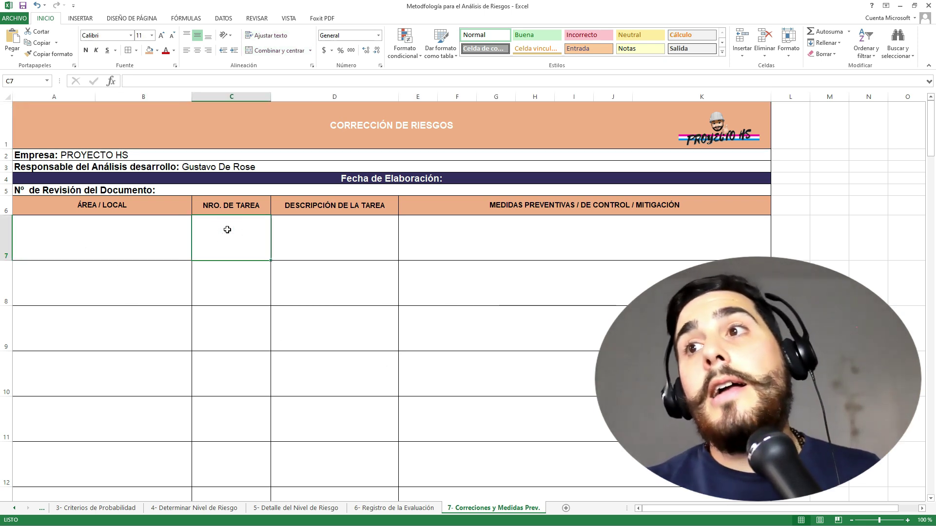
Examine the DESCRIPCIÓN DE LA TAREA and MEDIDAS PREVENTIVAS / DE CONTROL / MITIGACIÓN columns in the first empty row.
left_click(326, 250)
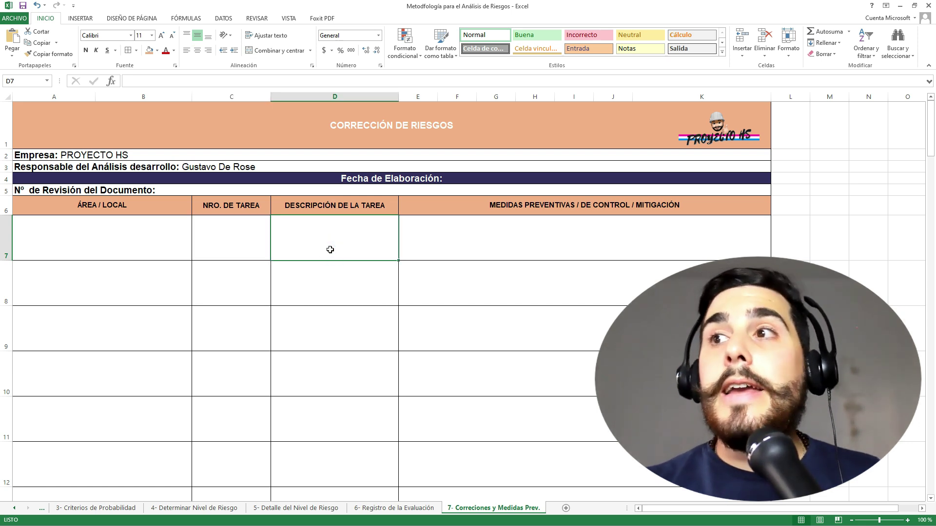
left_click(494, 236)
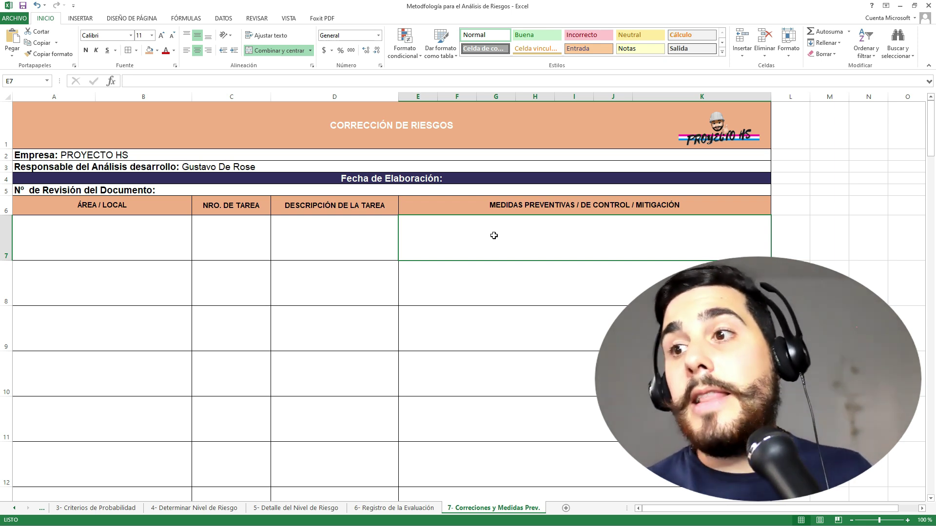
Compare the Singular / despreciable and Aceptable rows with the three higher levels on 5- Detalle del Nivel de Riesgo, and return to 7- Correciones y Medidas Prev.
key("ctrl+Page_Up")
key("ctrl+Page_Up")
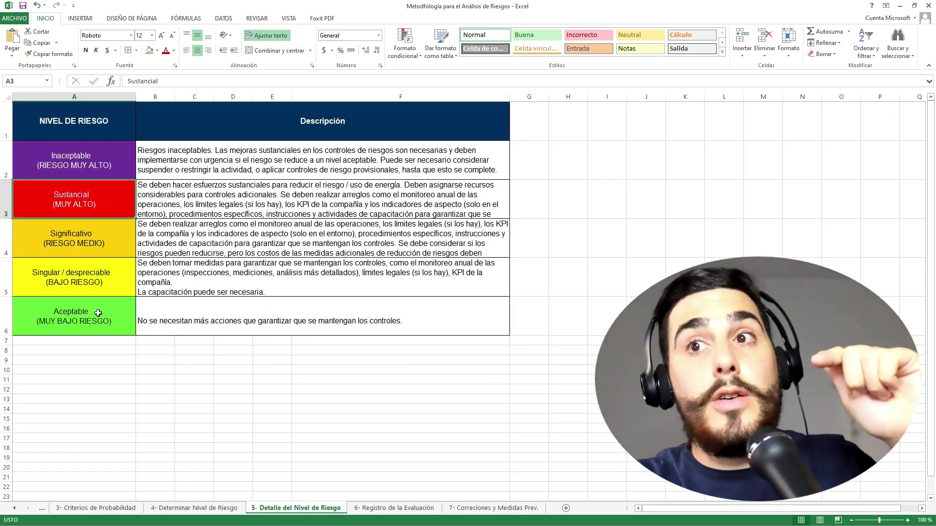
left_click(55, 325)
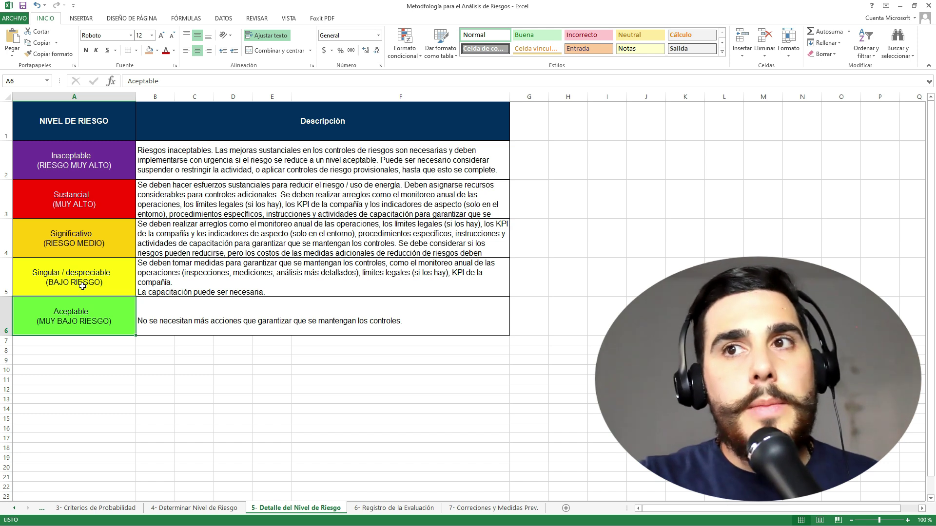
left_click_drag(545, 269, 50, 315)
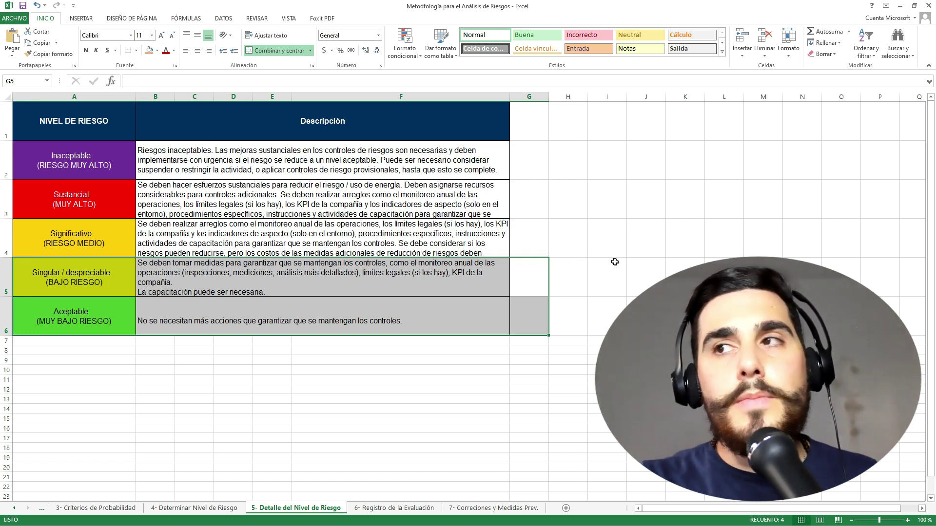
left_click_drag(534, 244, 36, 161)
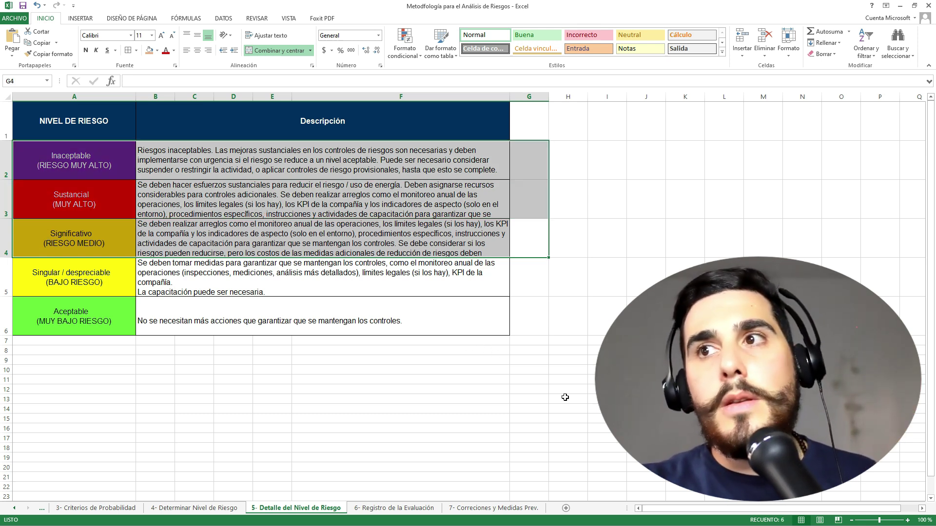
left_click(487, 509)
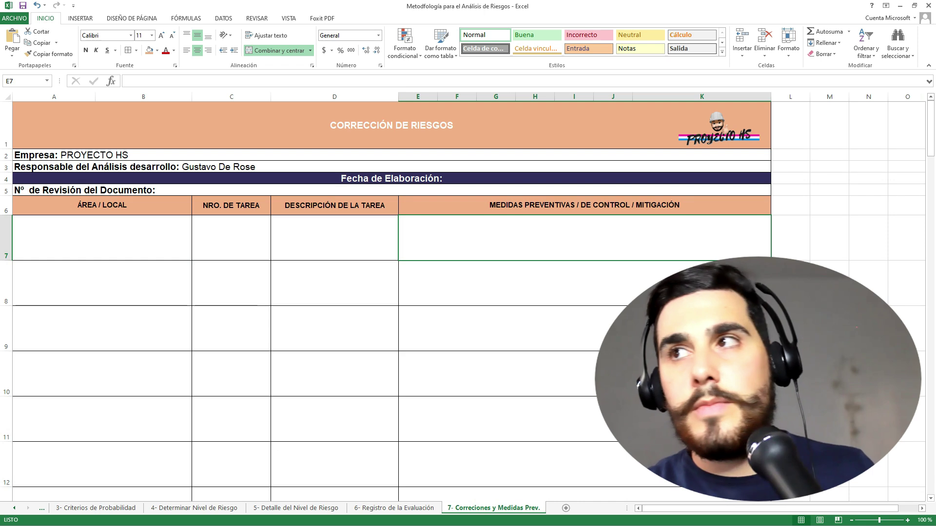